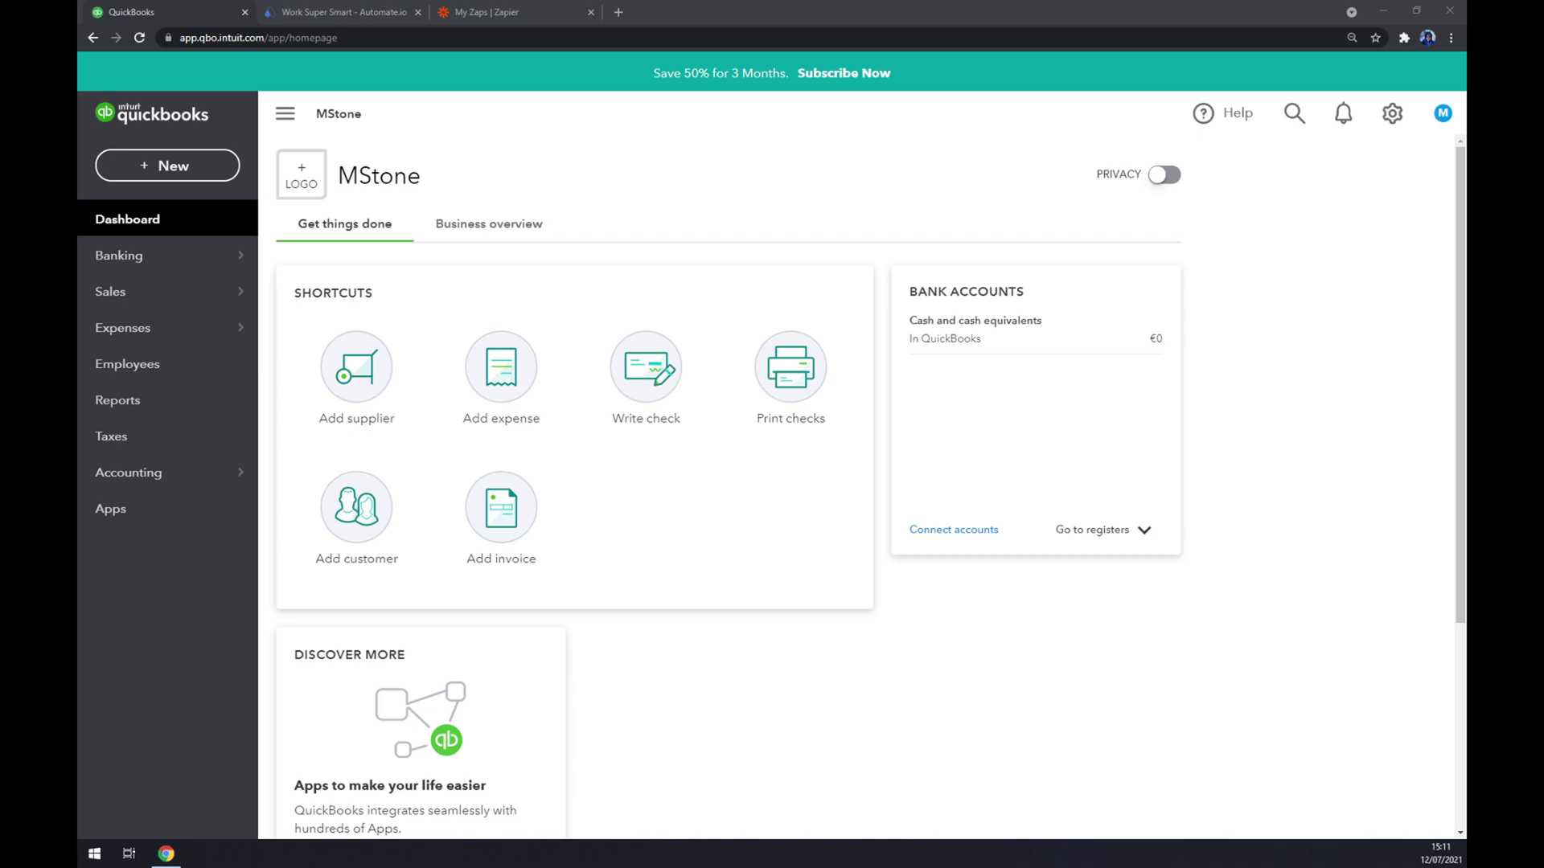
# Step: Search the QuickBooks Online app marketplace for 'wordpress', then switch to the automate.io homepage
pyautogui.click(171, 521)
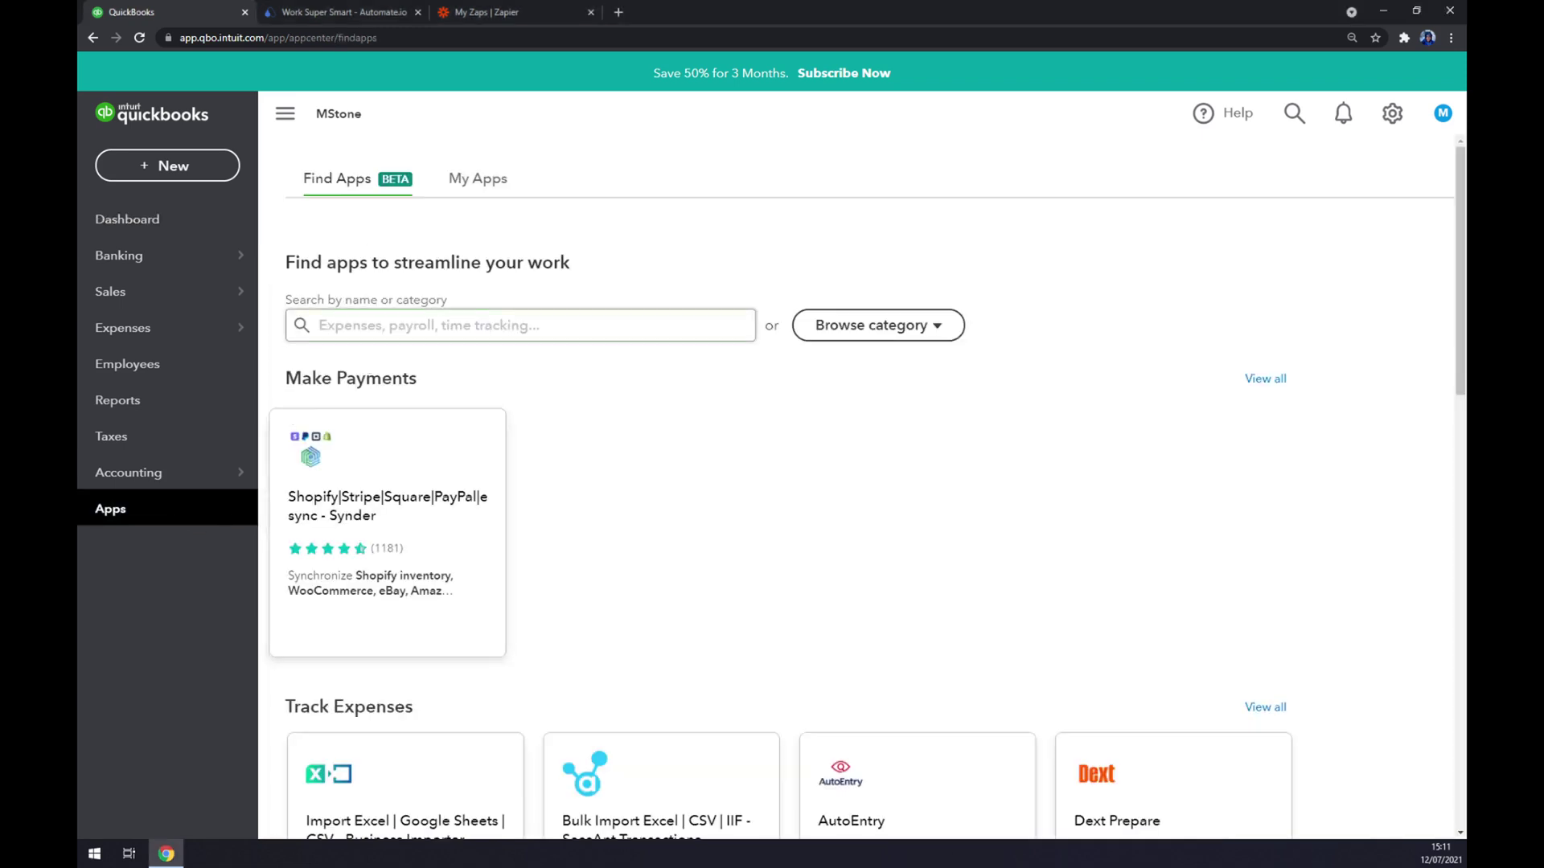
pyautogui.click(520, 325)
pyautogui.write('wor')
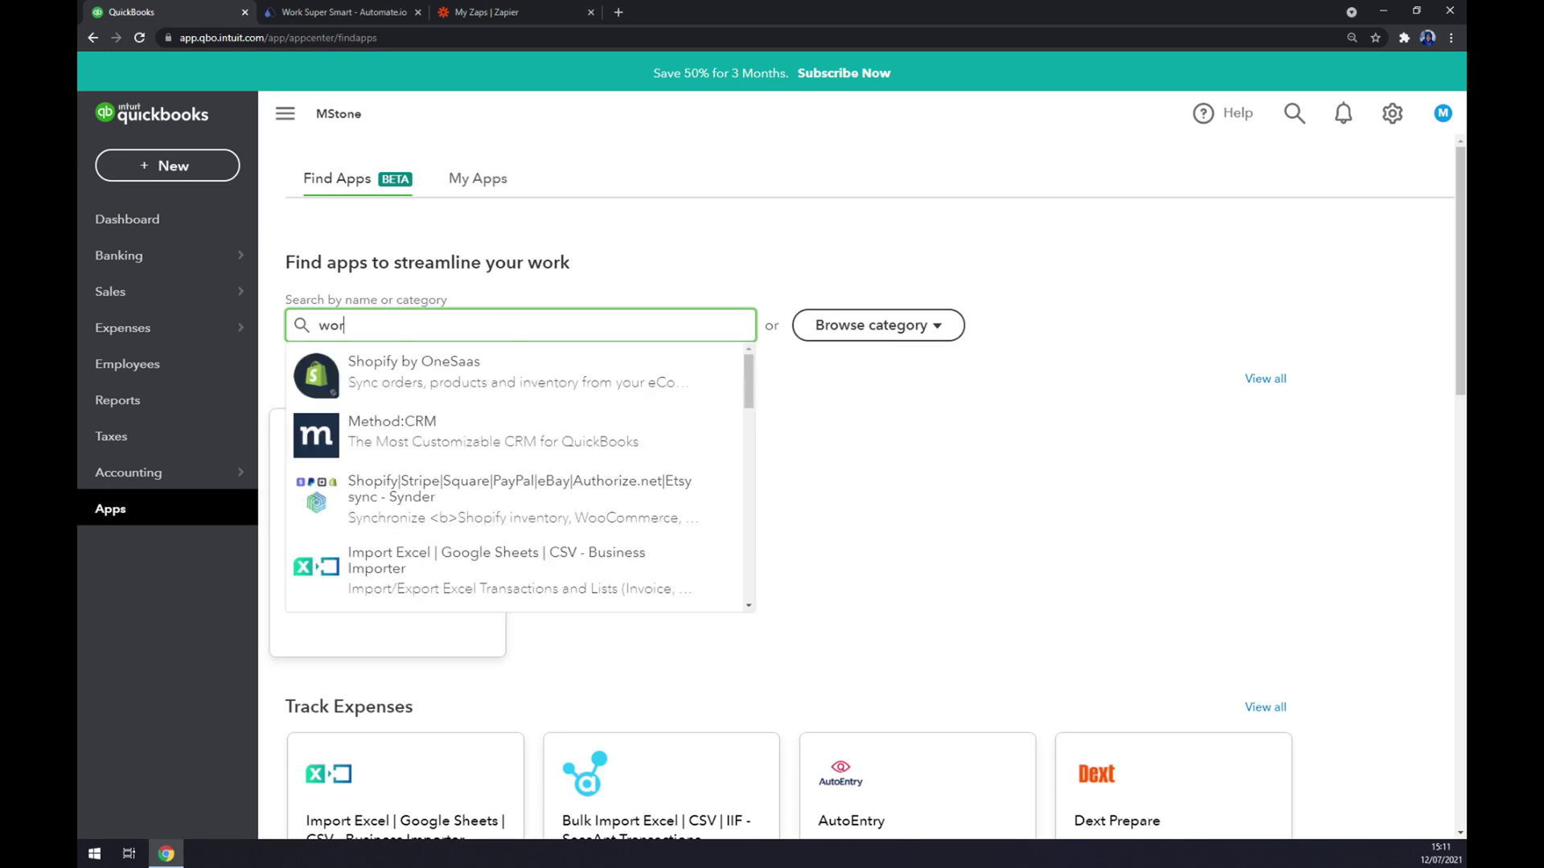
pyautogui.write('dpress')
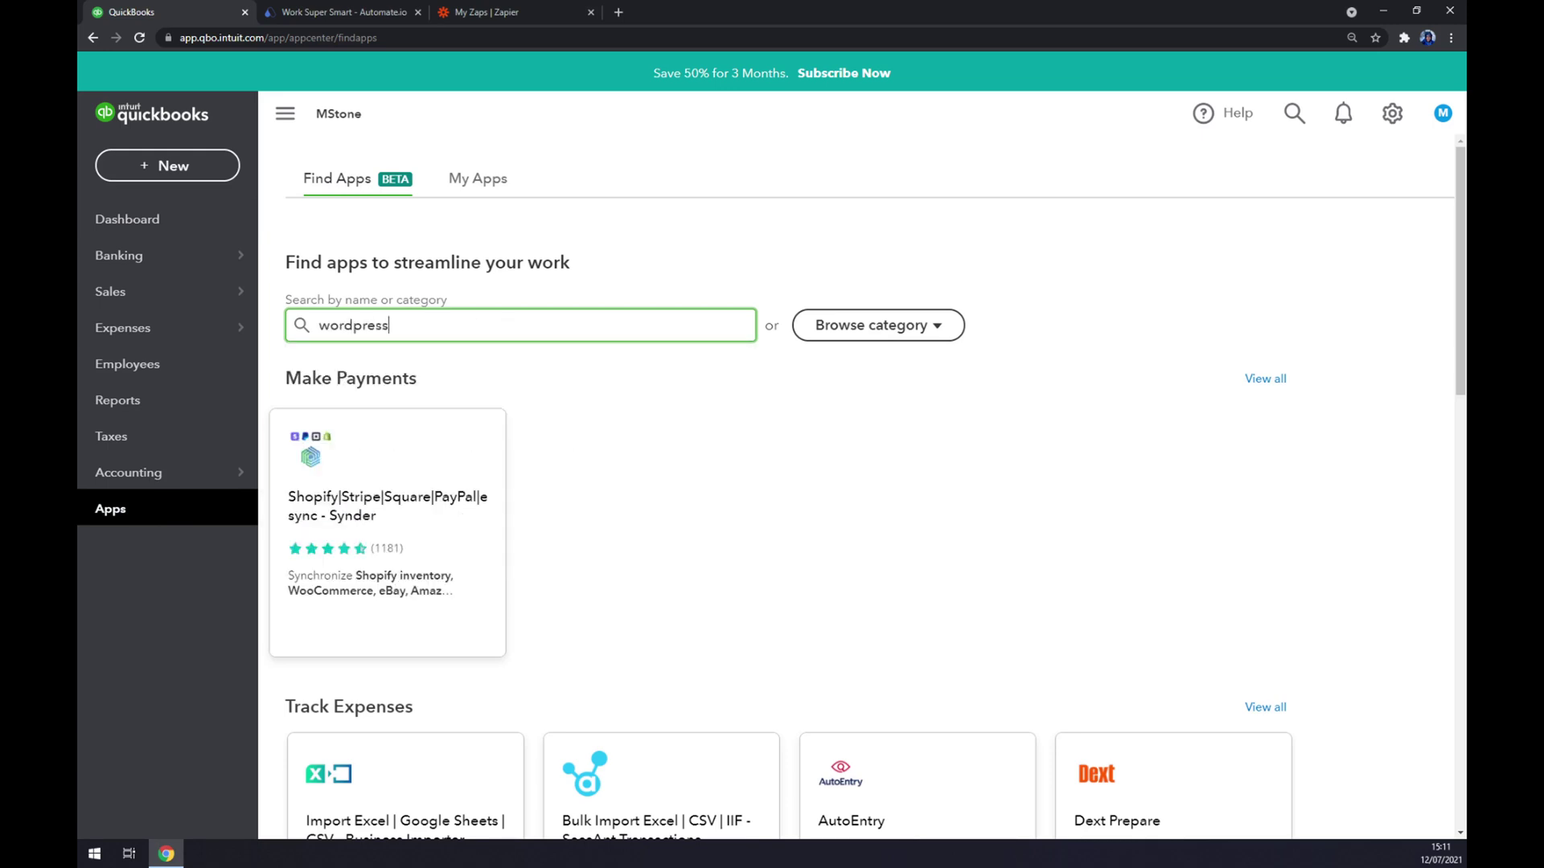
pyautogui.click(643, 389)
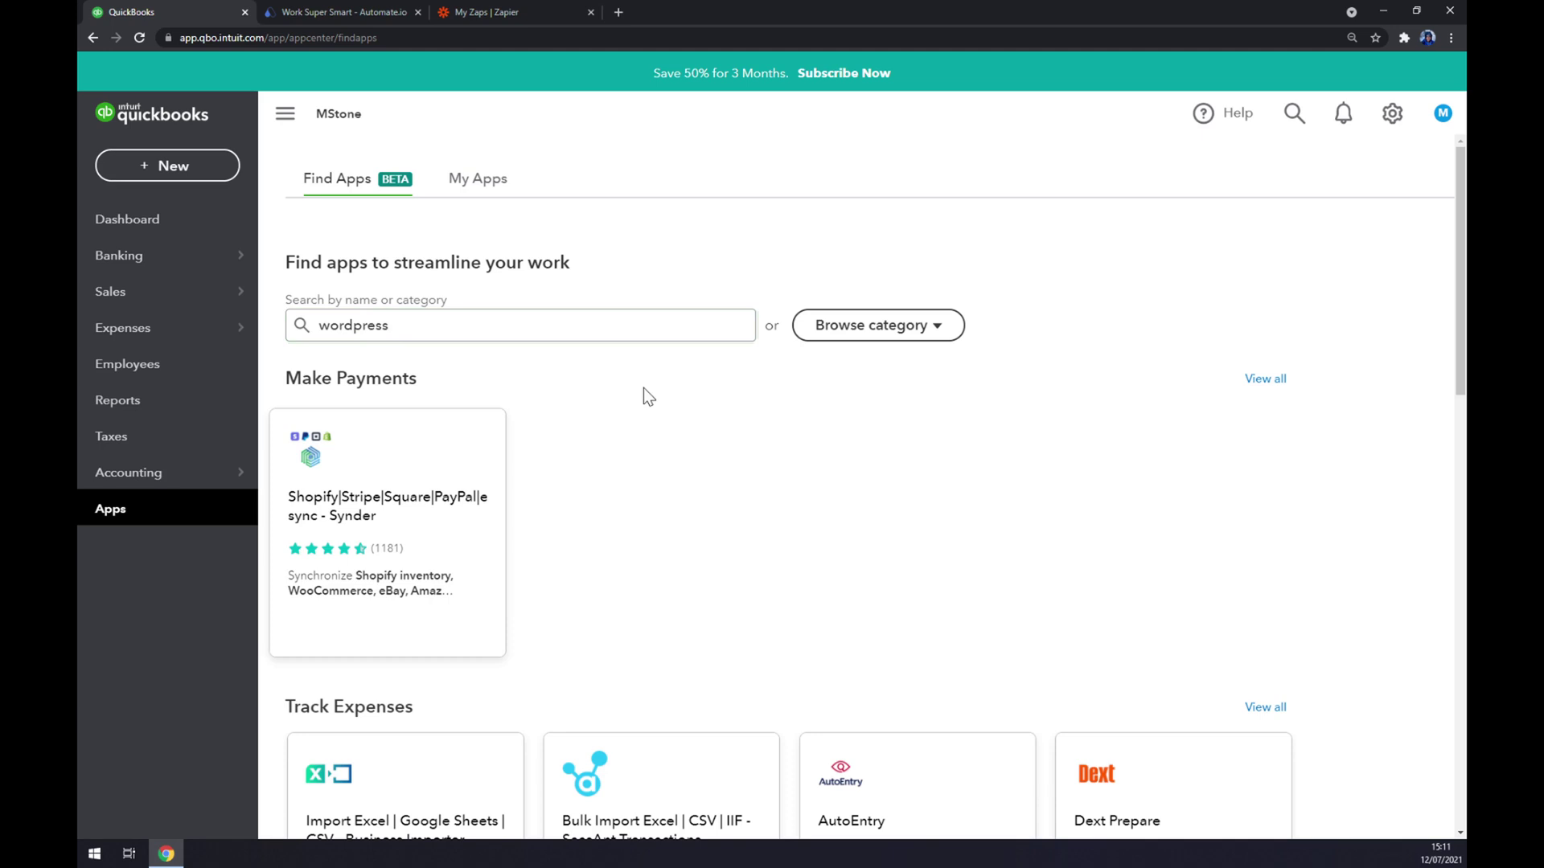
pyautogui.click(384, 9)
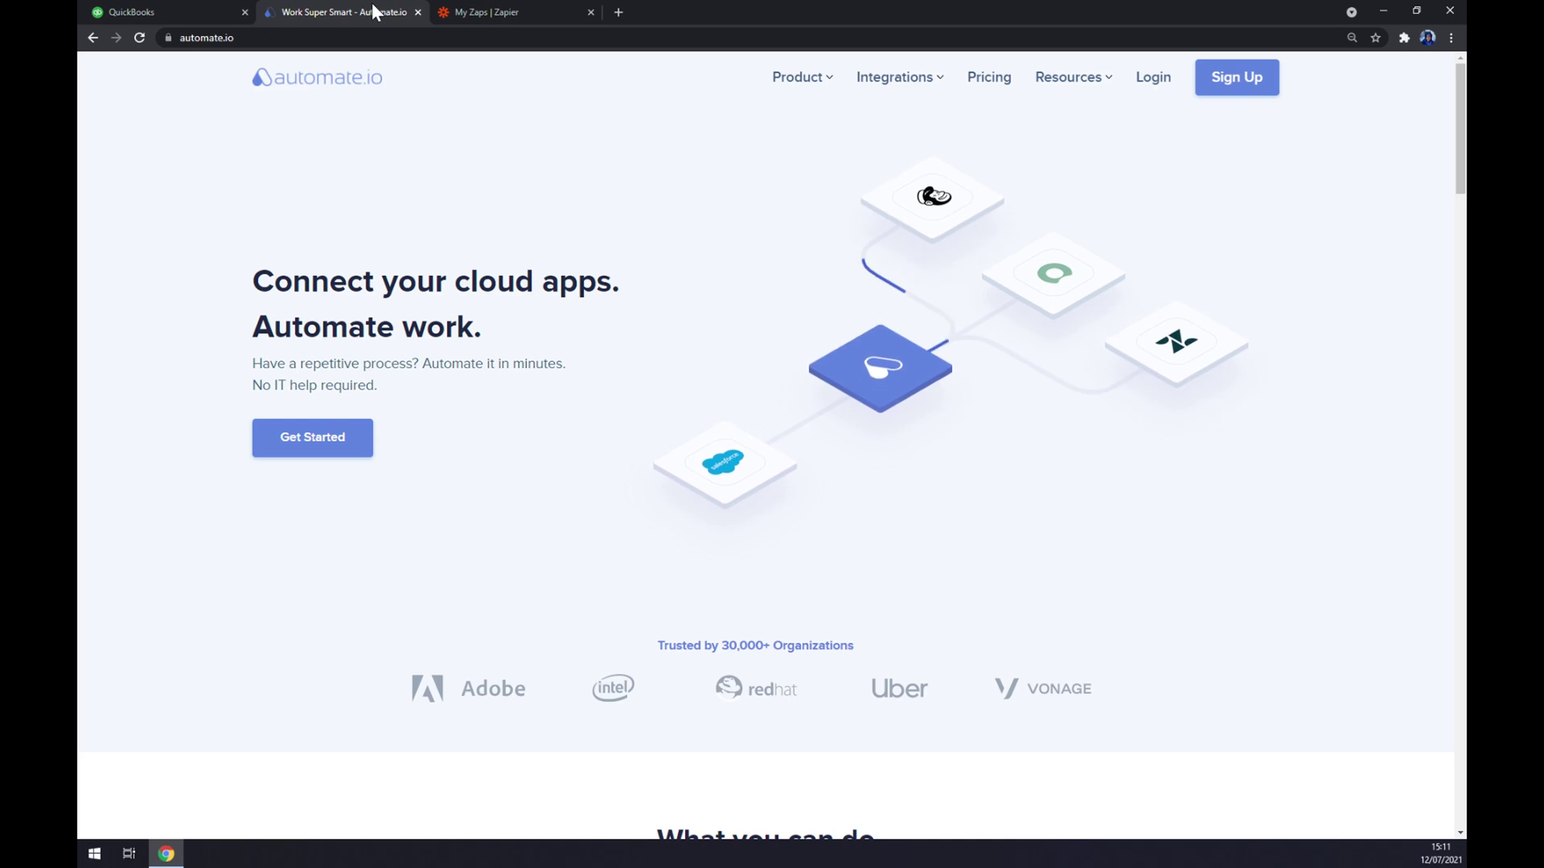
# Step: Find QuickBooks Online among automate.io's integrations and filter its partner apps by 'word'
pyautogui.moveTo(866, 102)
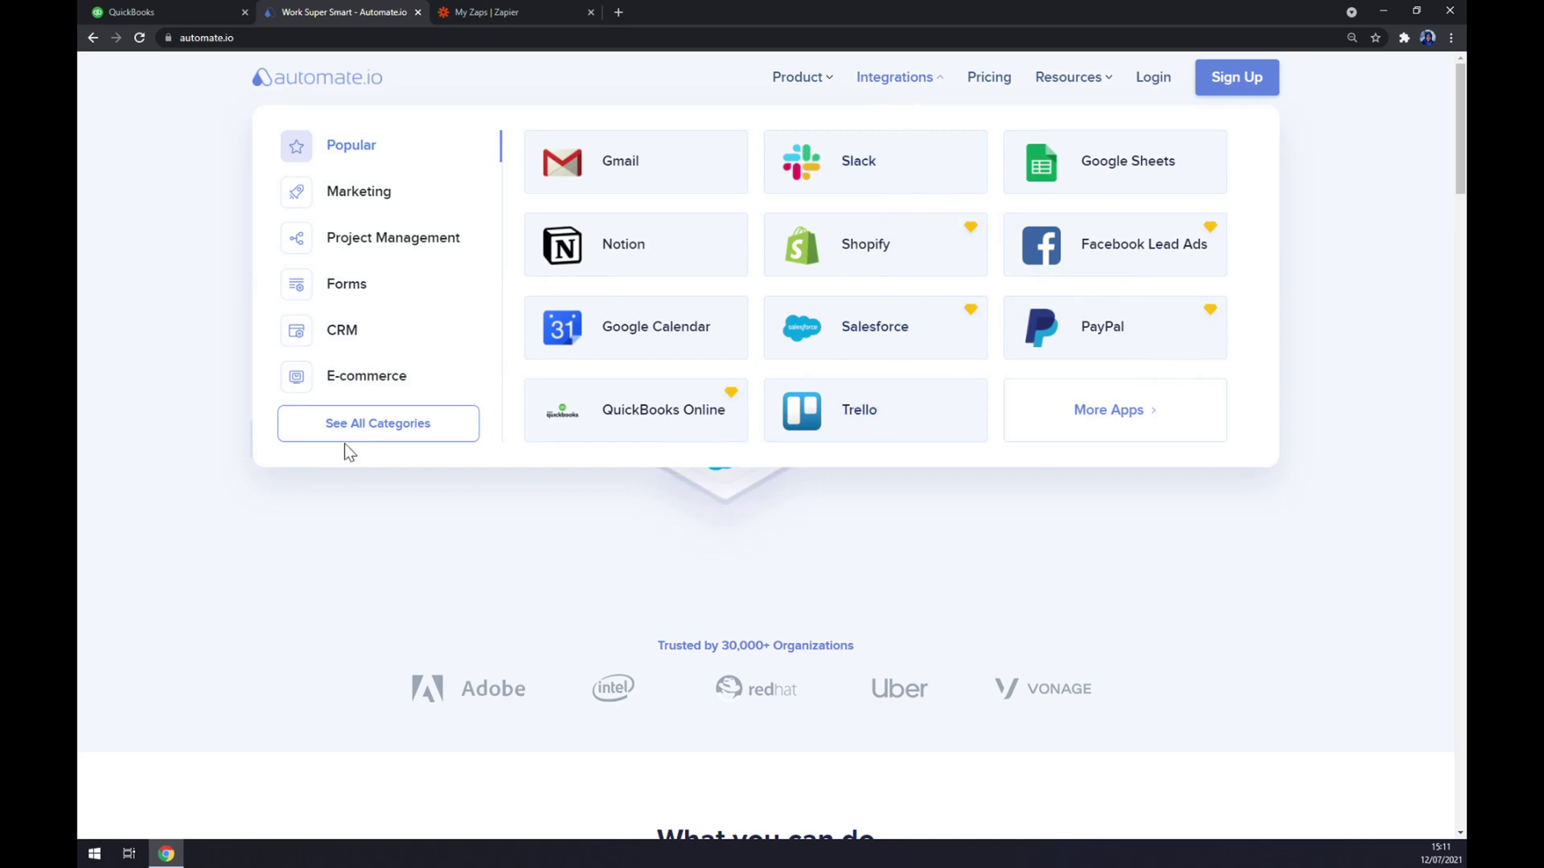
pyautogui.click(447, 434)
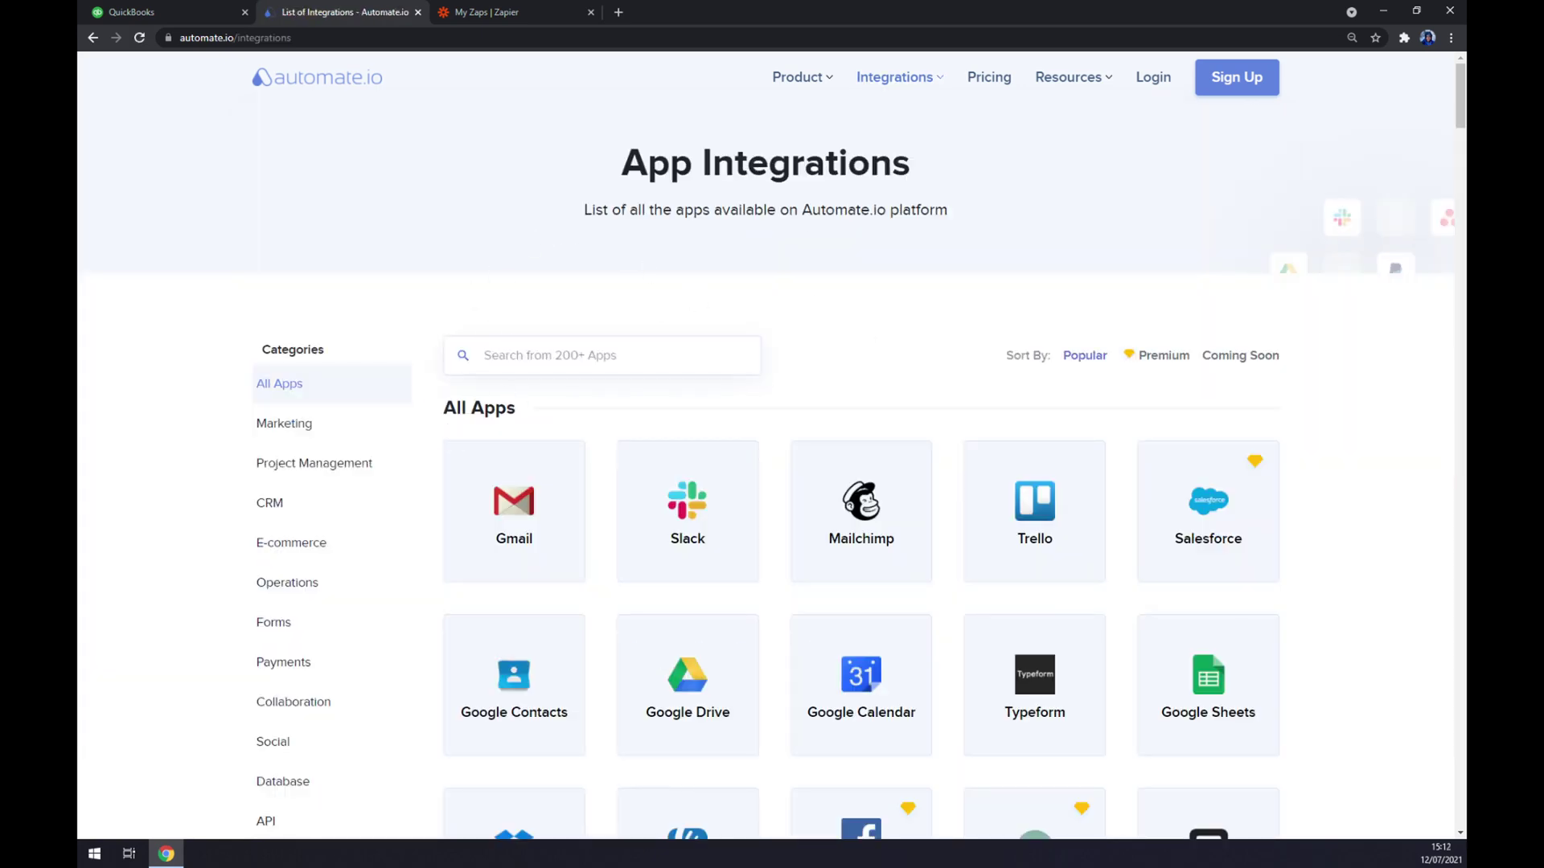
pyautogui.write('quick')
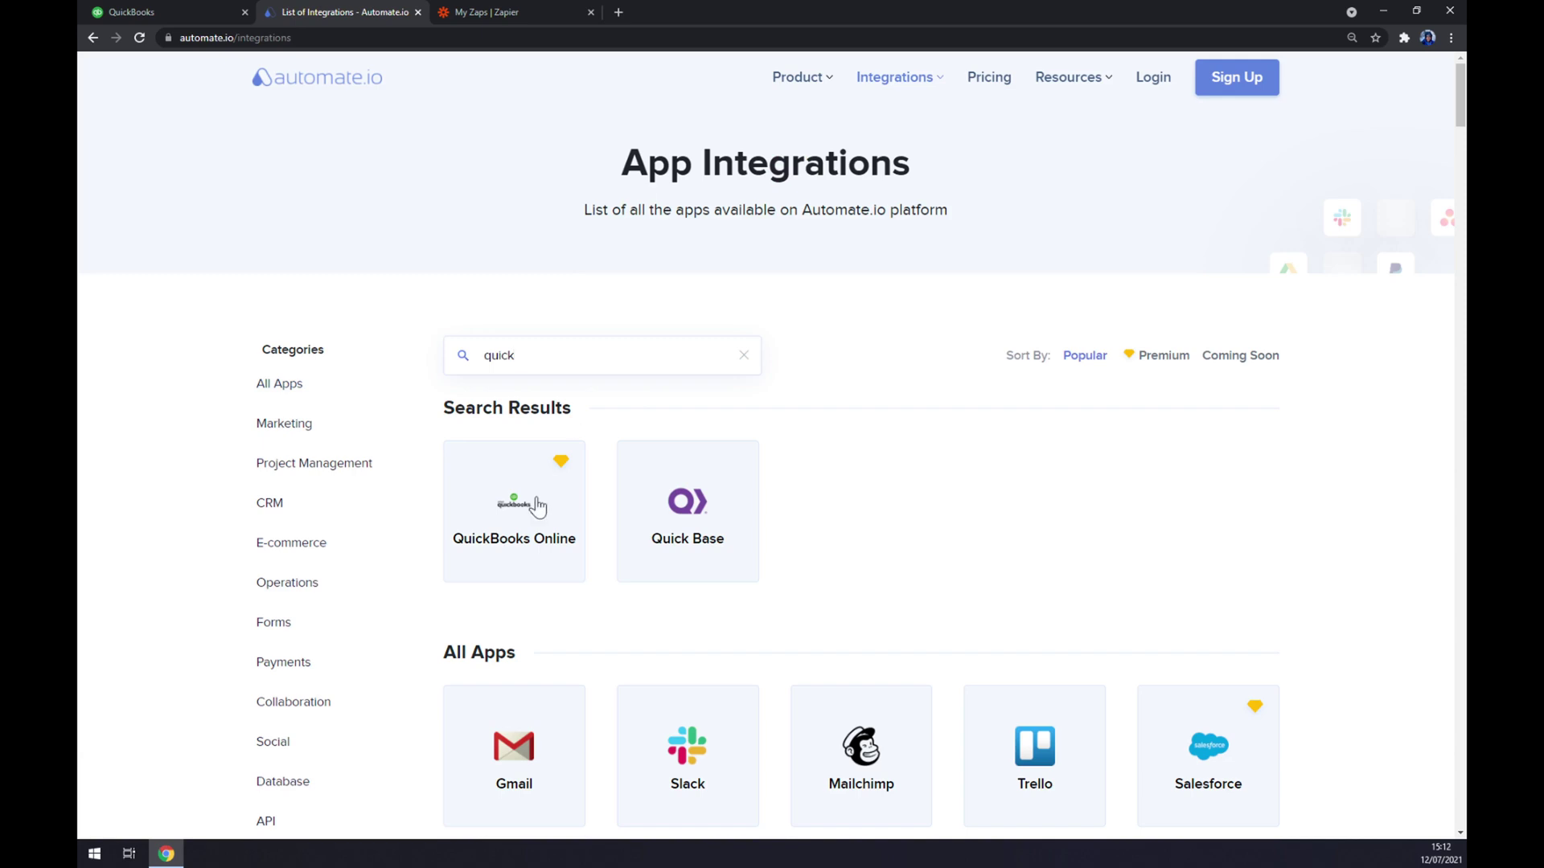
pyautogui.click(519, 518)
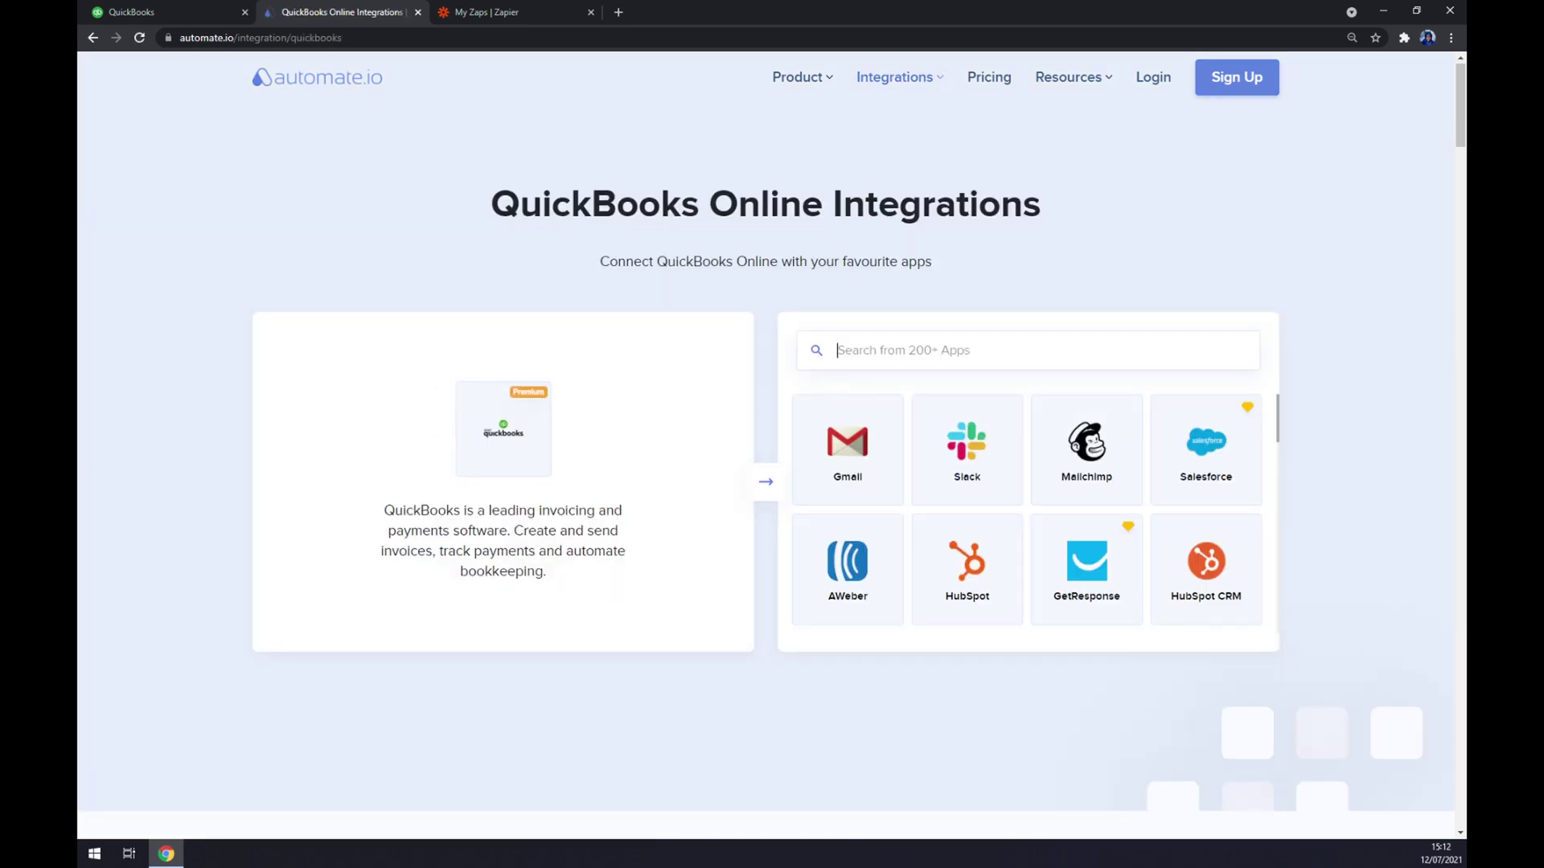
pyautogui.write('word')
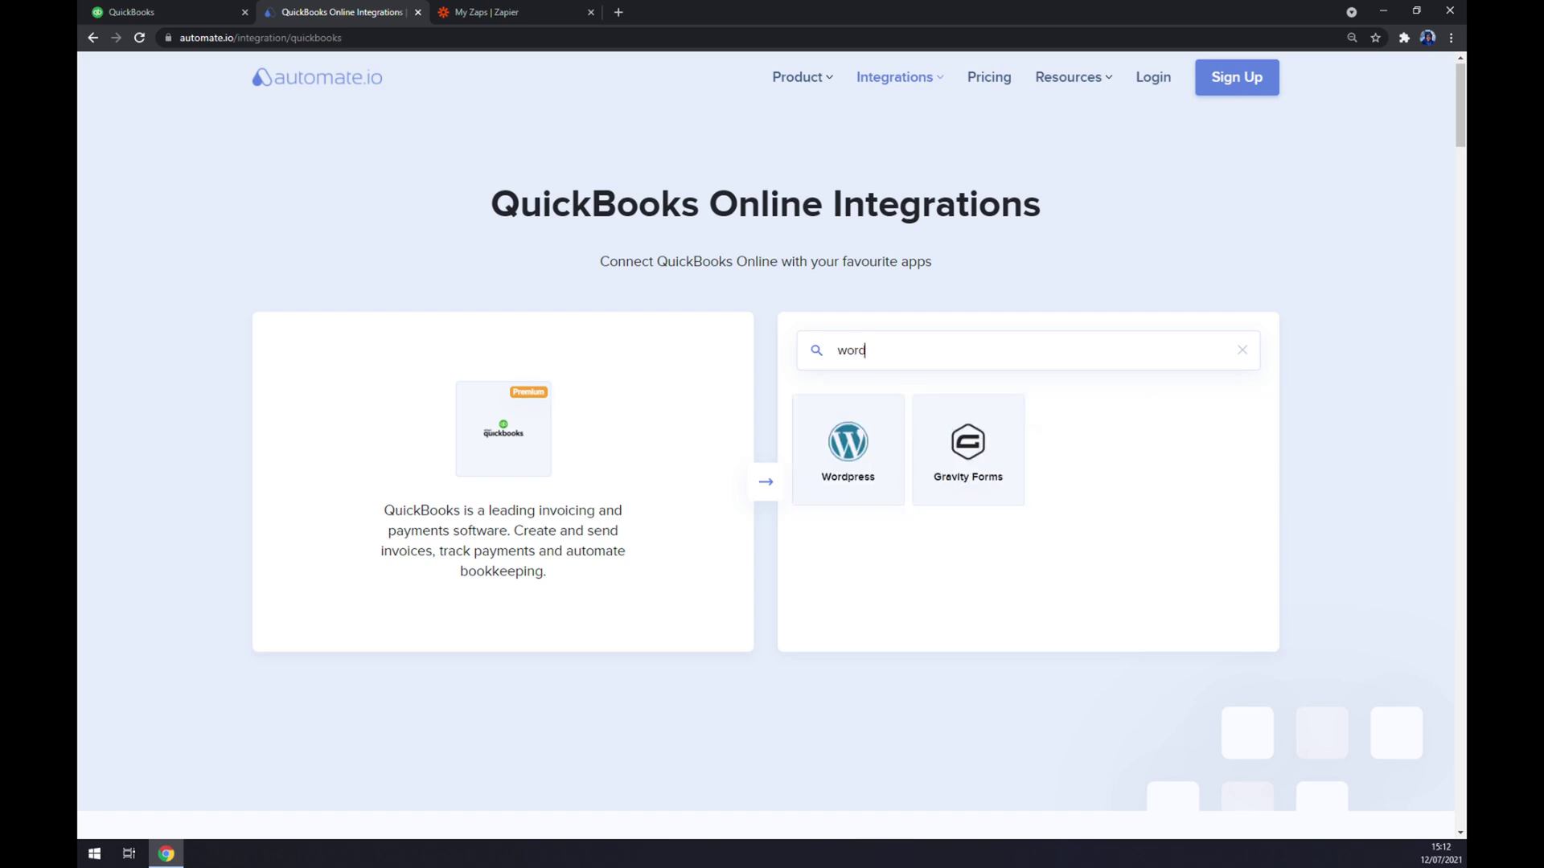
# Step: Open the QuickBooks Online and Wordpress integration page and scroll to 'Create your own Integration'
pyautogui.click(861, 486)
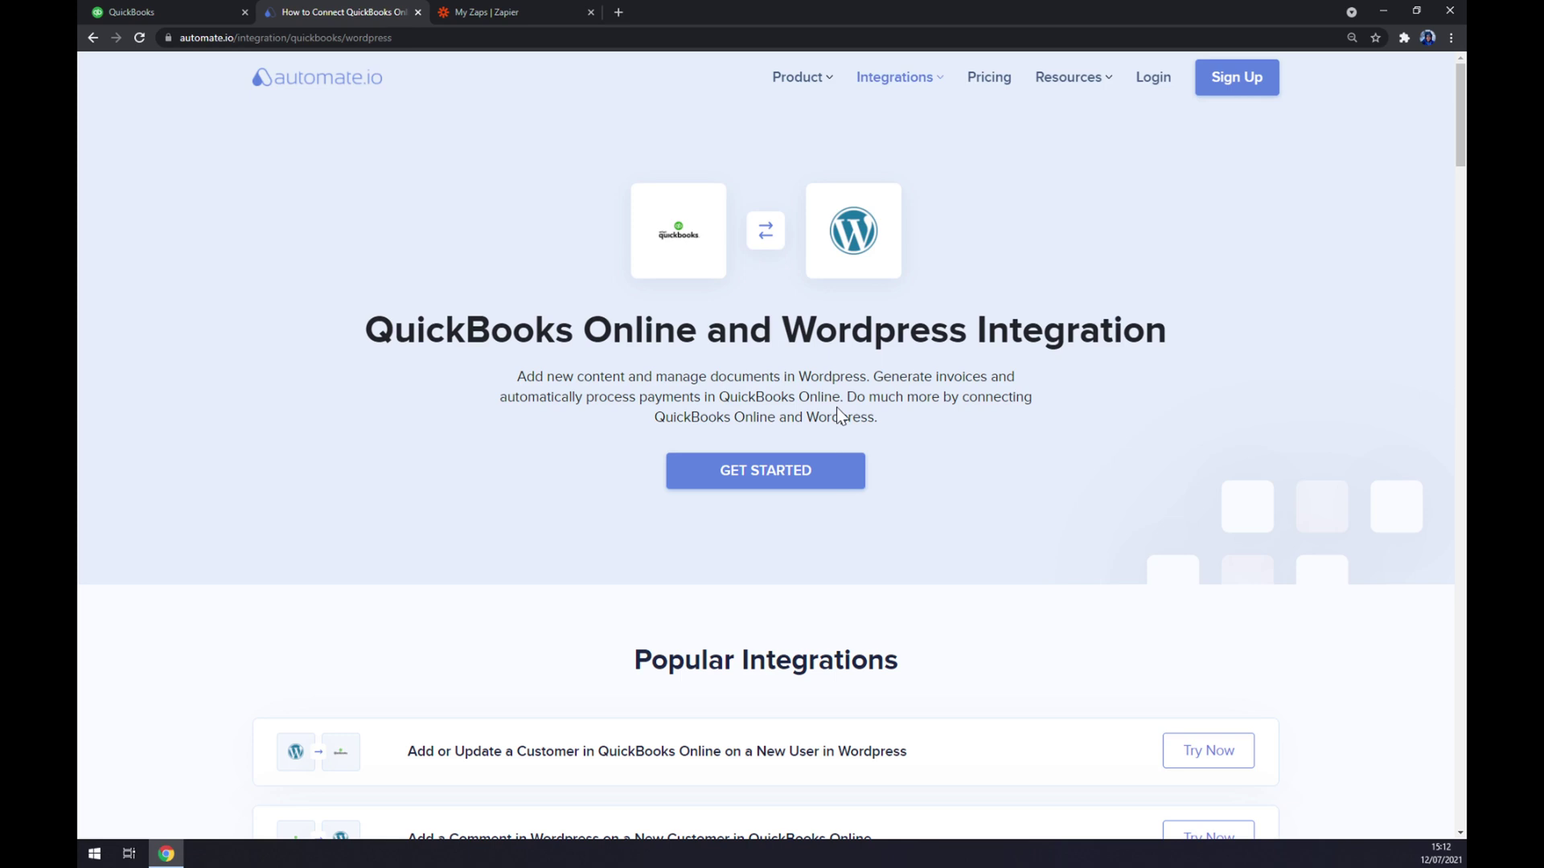
pyautogui.scroll(-8, 836, 410)
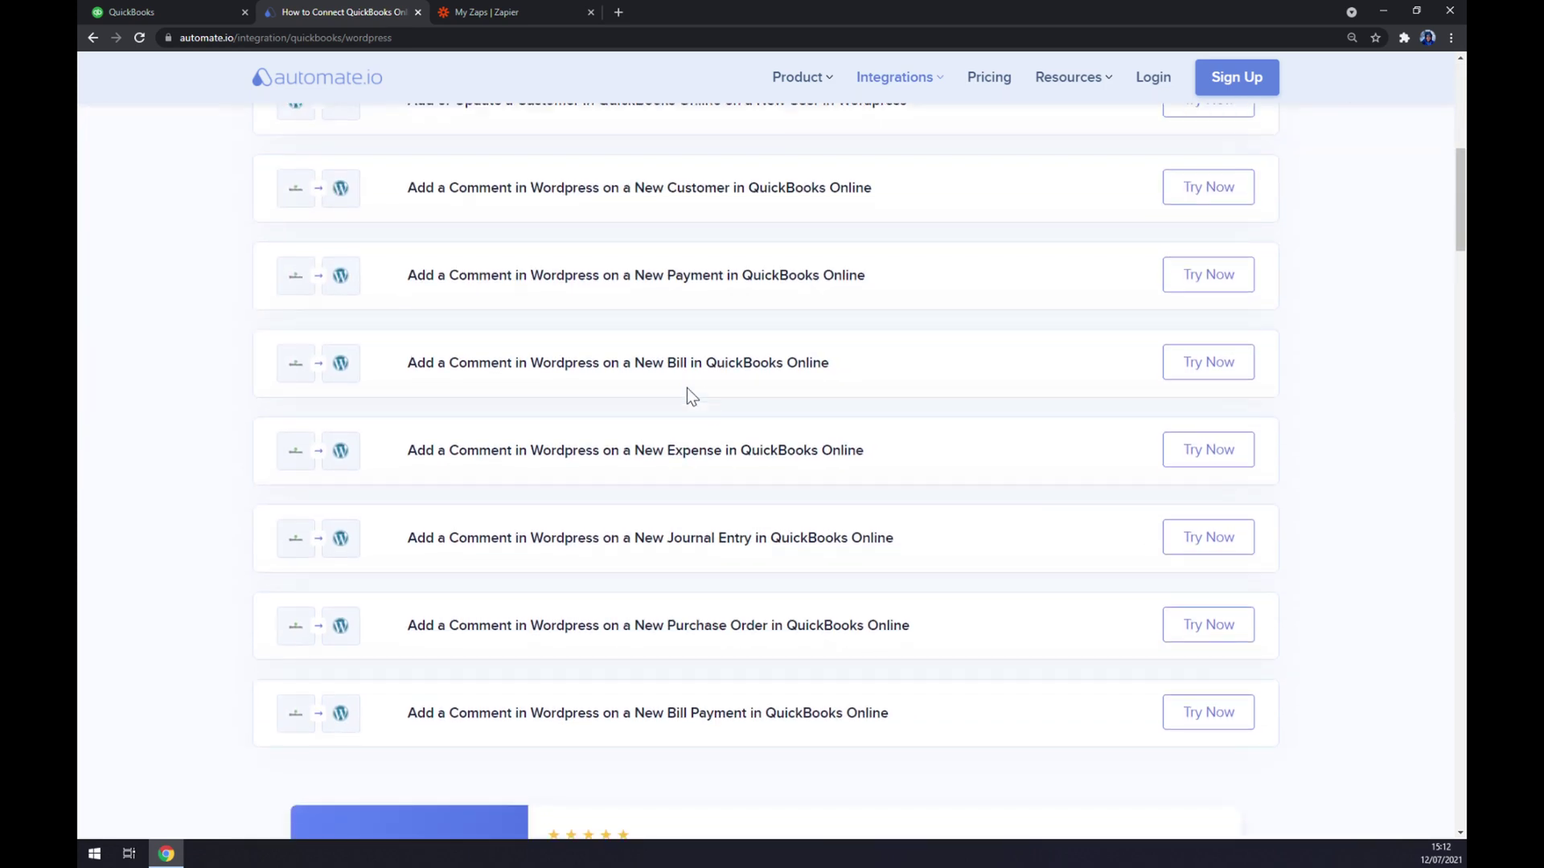
pyautogui.scroll(3, 688, 394)
pyautogui.scroll(-5, 688, 395)
pyautogui.scroll(6, 686, 398)
pyautogui.scroll(-3, 686, 399)
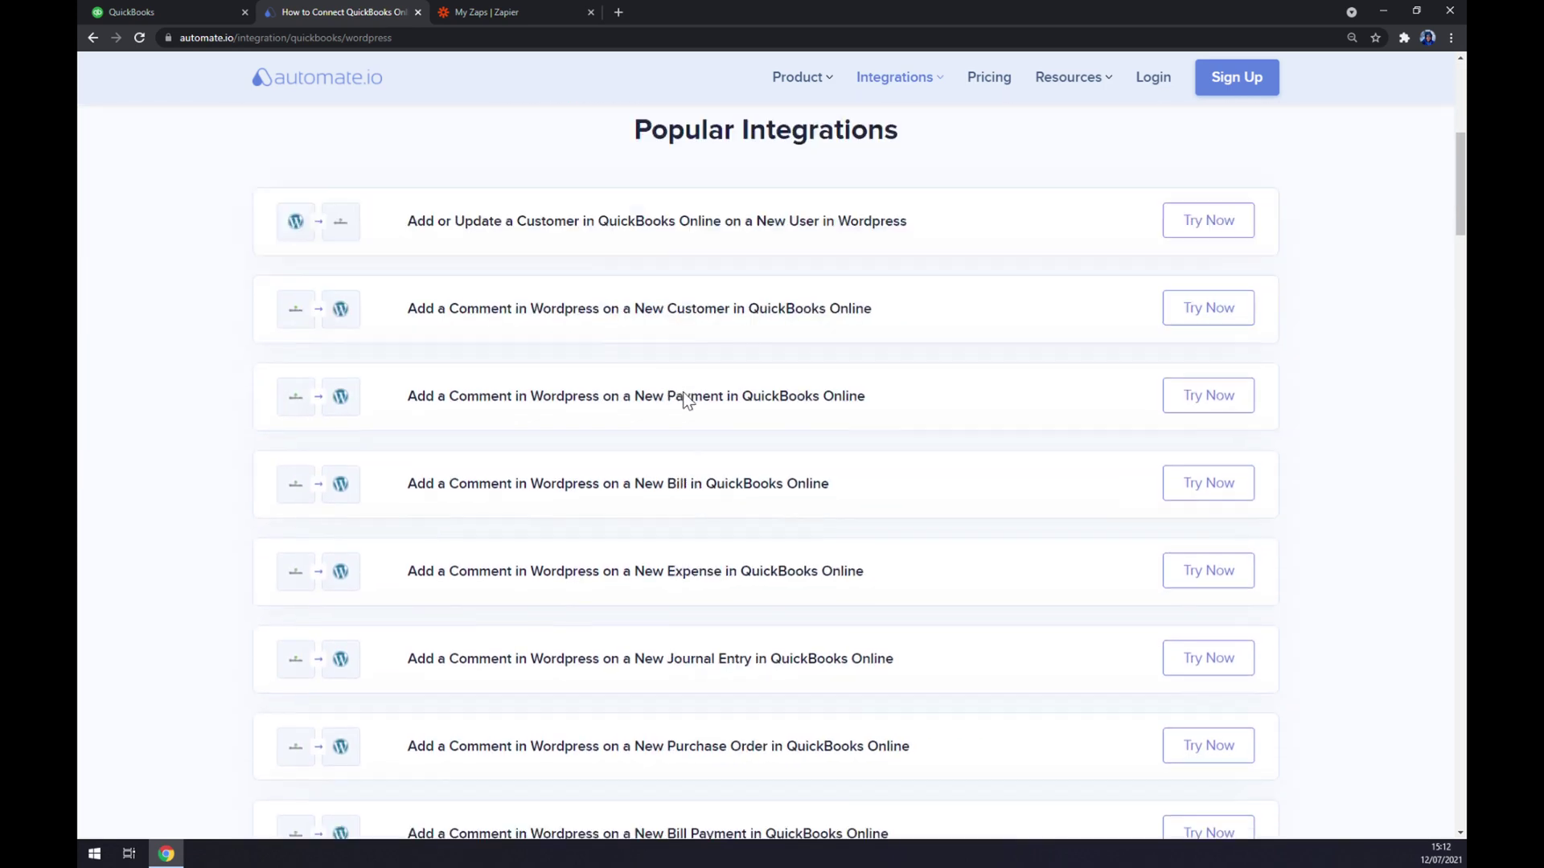
pyautogui.scroll(-1, 685, 395)
pyautogui.scroll(-1, 685, 391)
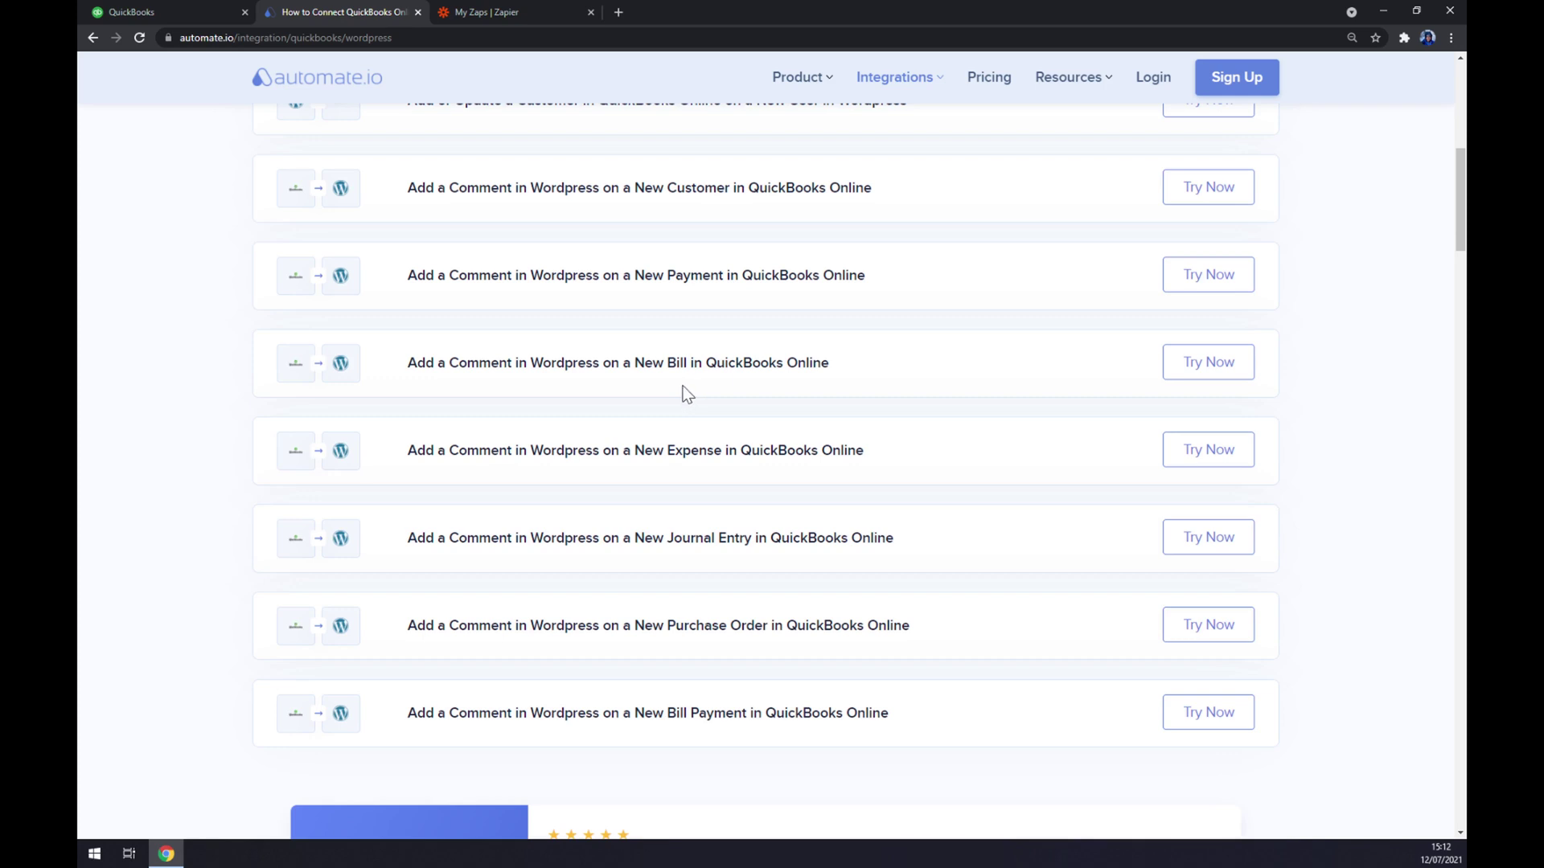
pyautogui.scroll(-10, 686, 394)
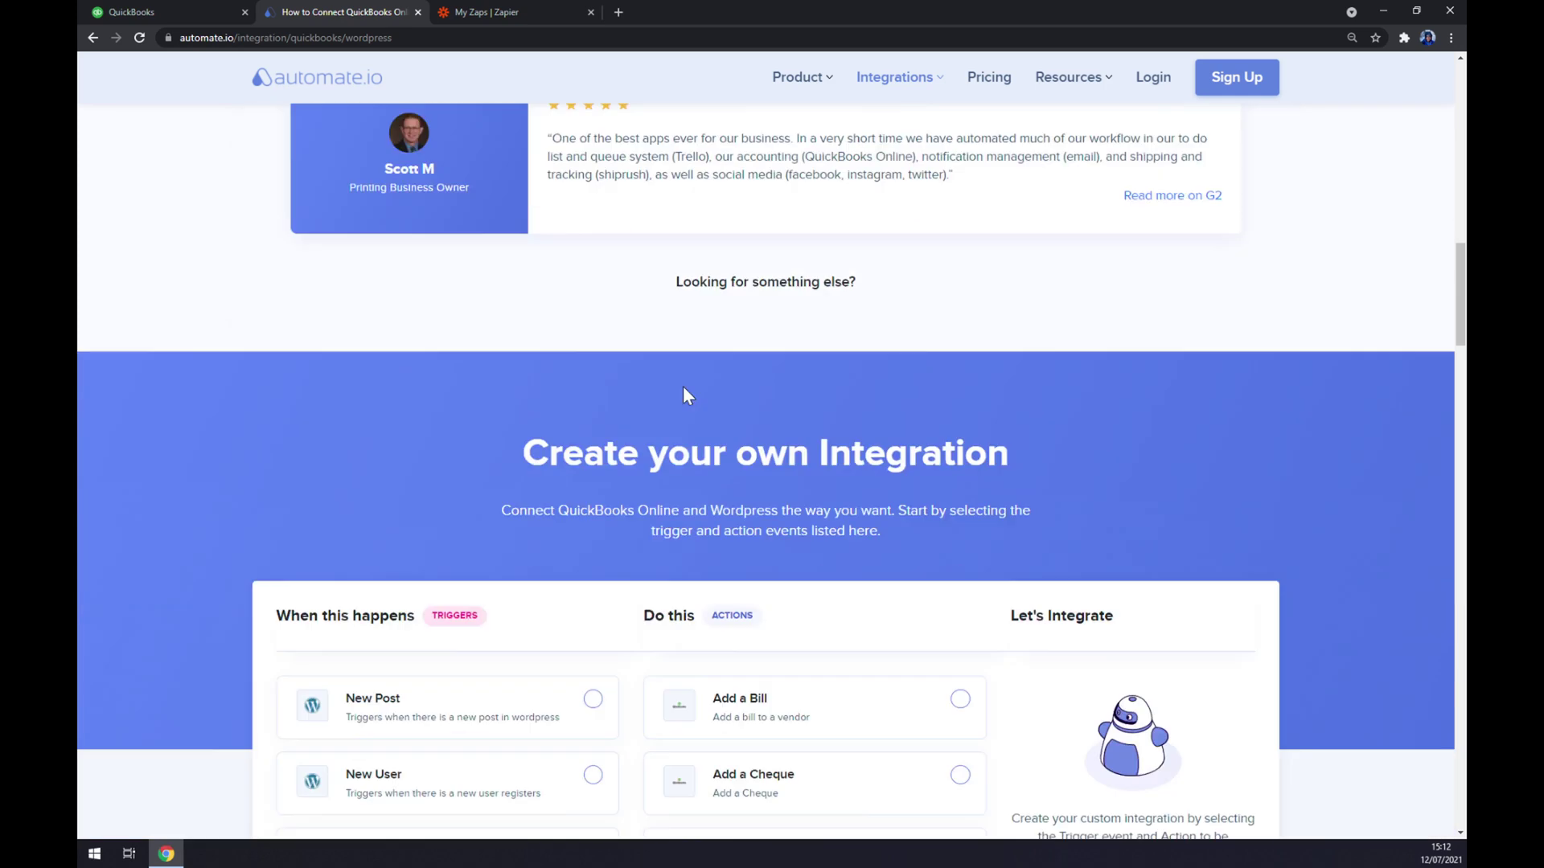
pyautogui.moveTo(499, 367); pyautogui.dragTo(1013, 374)
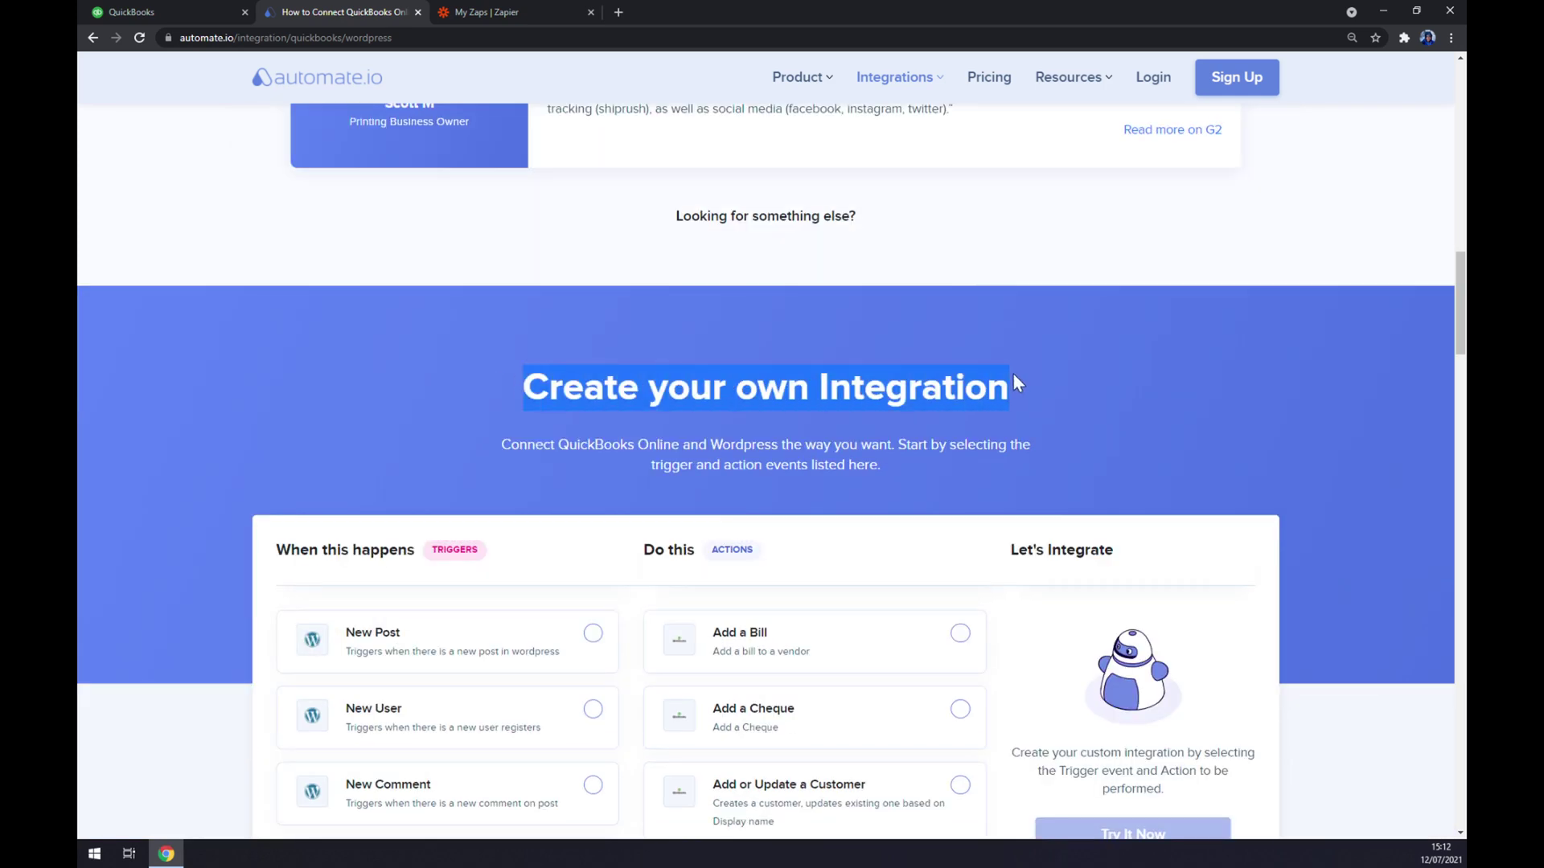
pyautogui.scroll(-2, 780, 359)
# Step: Select New Bill as the QuickBooks trigger event in automate.io
pyautogui.click(505, 378)
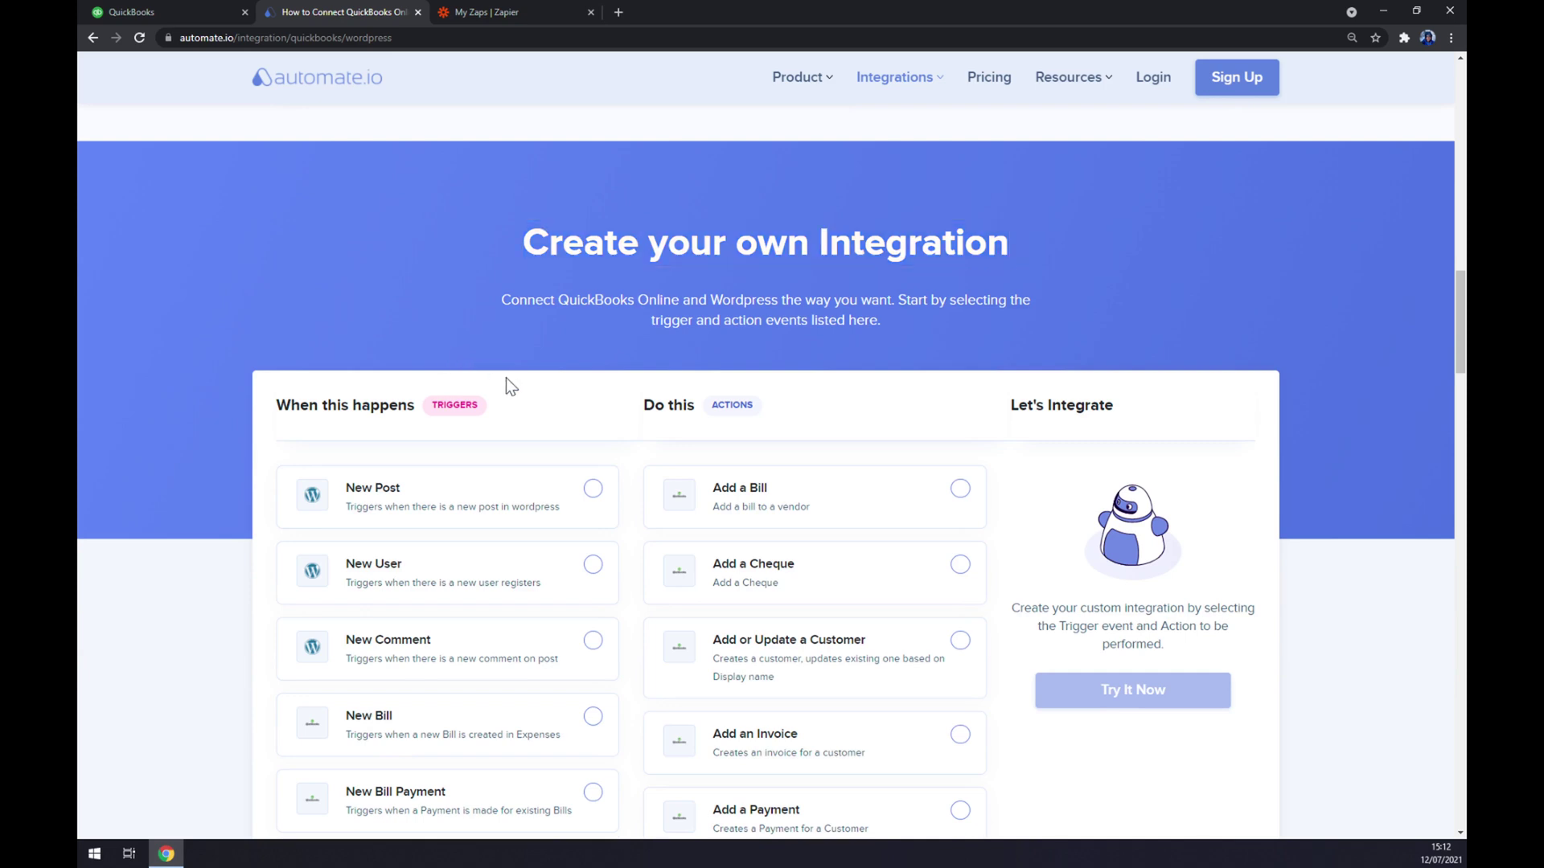
pyautogui.moveTo(499, 426); pyautogui.dragTo(434, 415)
pyautogui.scroll(-7, 510, 431)
pyautogui.scroll(3, 510, 428)
pyautogui.click(465, 447)
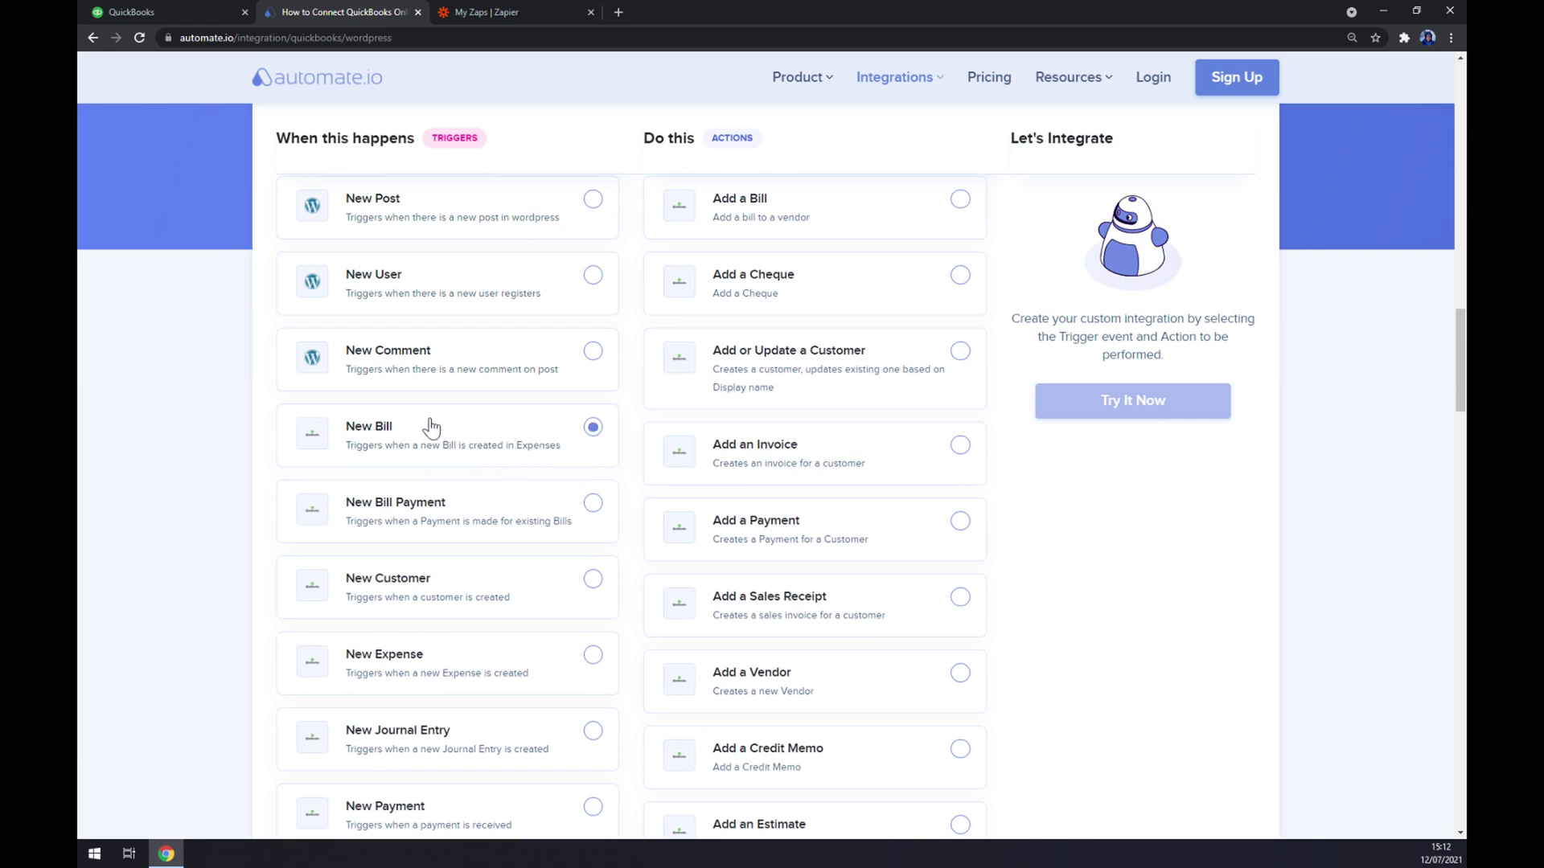
# Step: Choose Add a Post as the WordPress action, then move to Zapier's zaps page
pyautogui.scroll(-15, 432, 426)
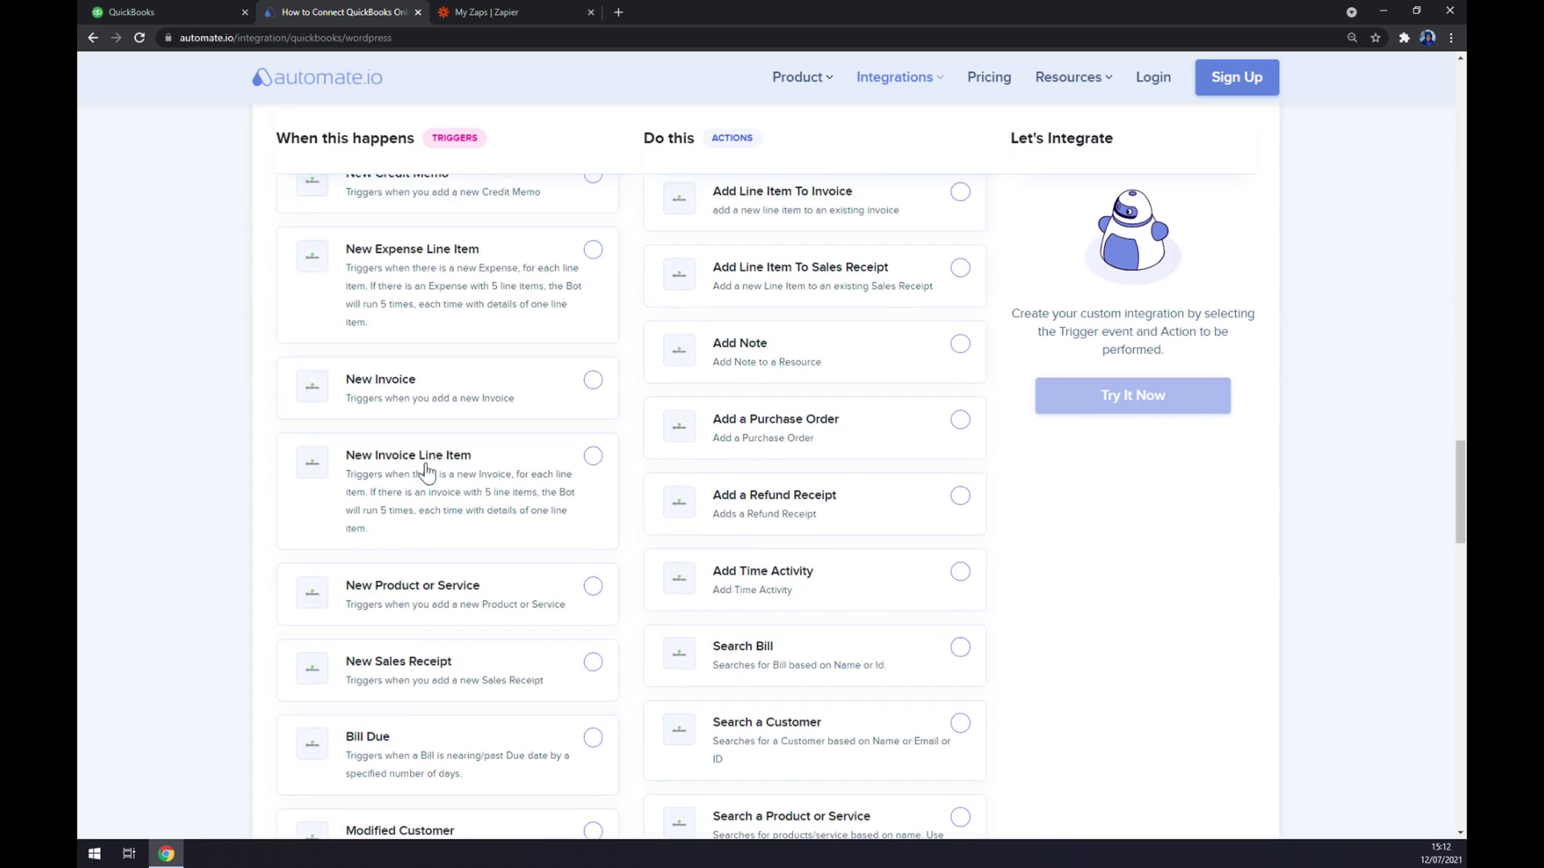
pyautogui.scroll(18, 441, 474)
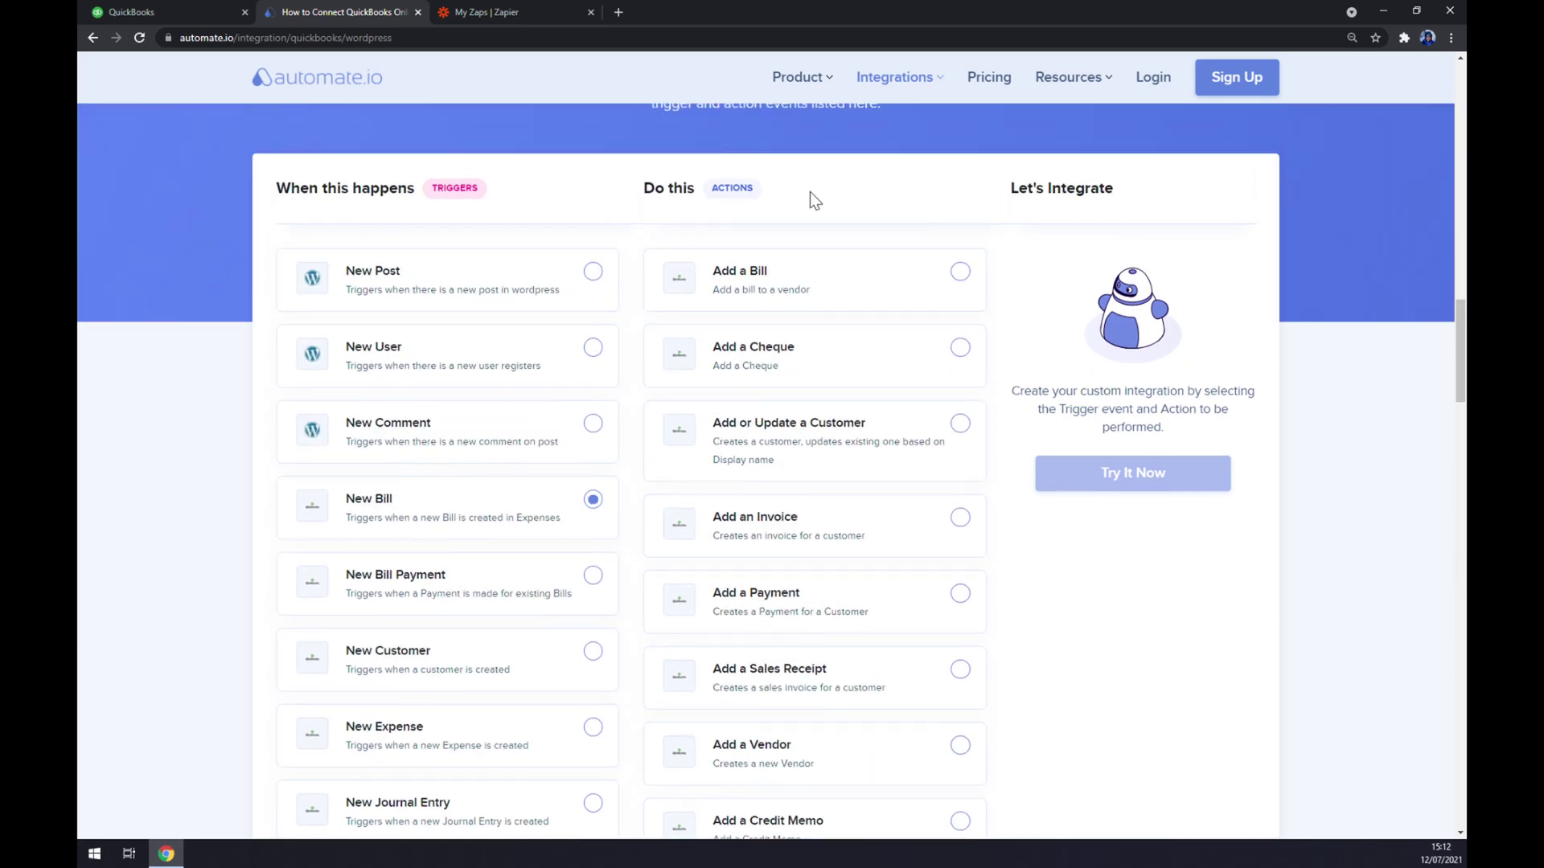
pyautogui.scroll(-15, 803, 527)
pyautogui.scroll(-6, 803, 519)
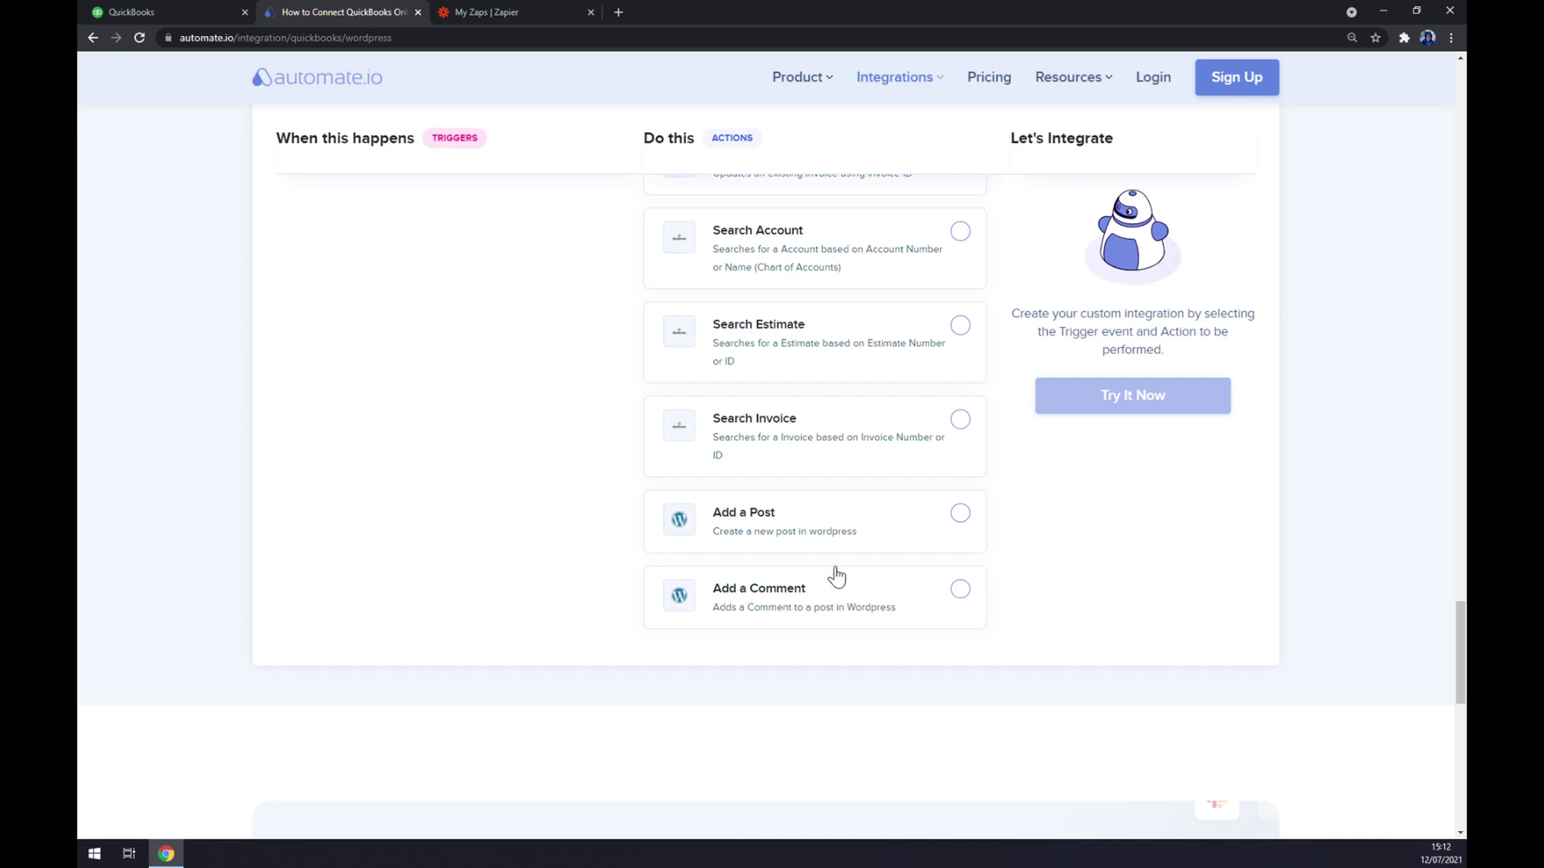
pyautogui.click(957, 539)
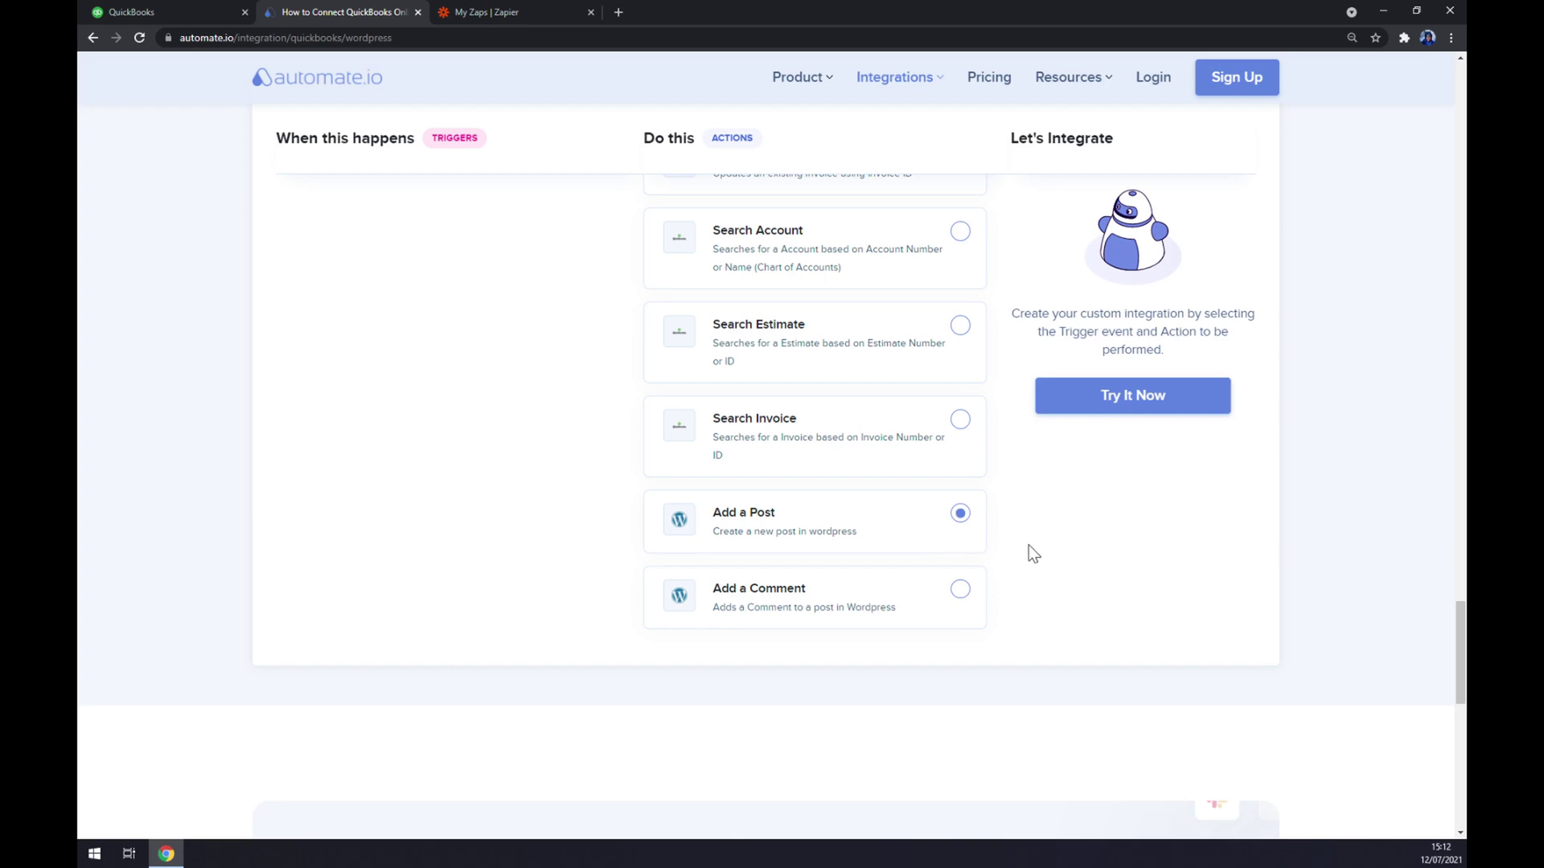
pyautogui.click(474, 12)
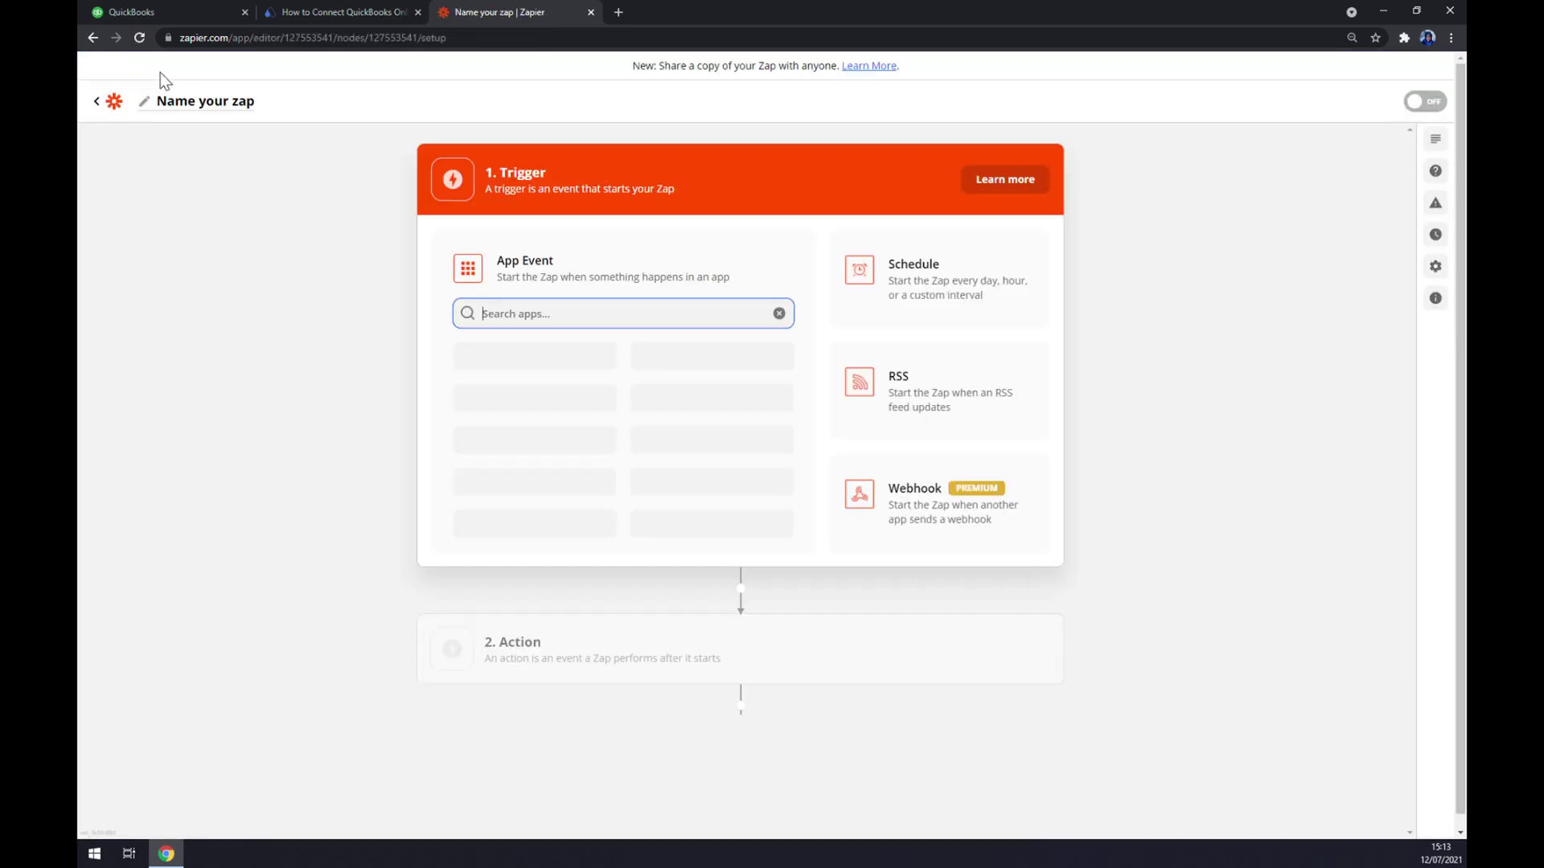
# Step: Rename the zap to 'quickbooks to wordpress' and confirm the name
pyautogui.click(239, 115)
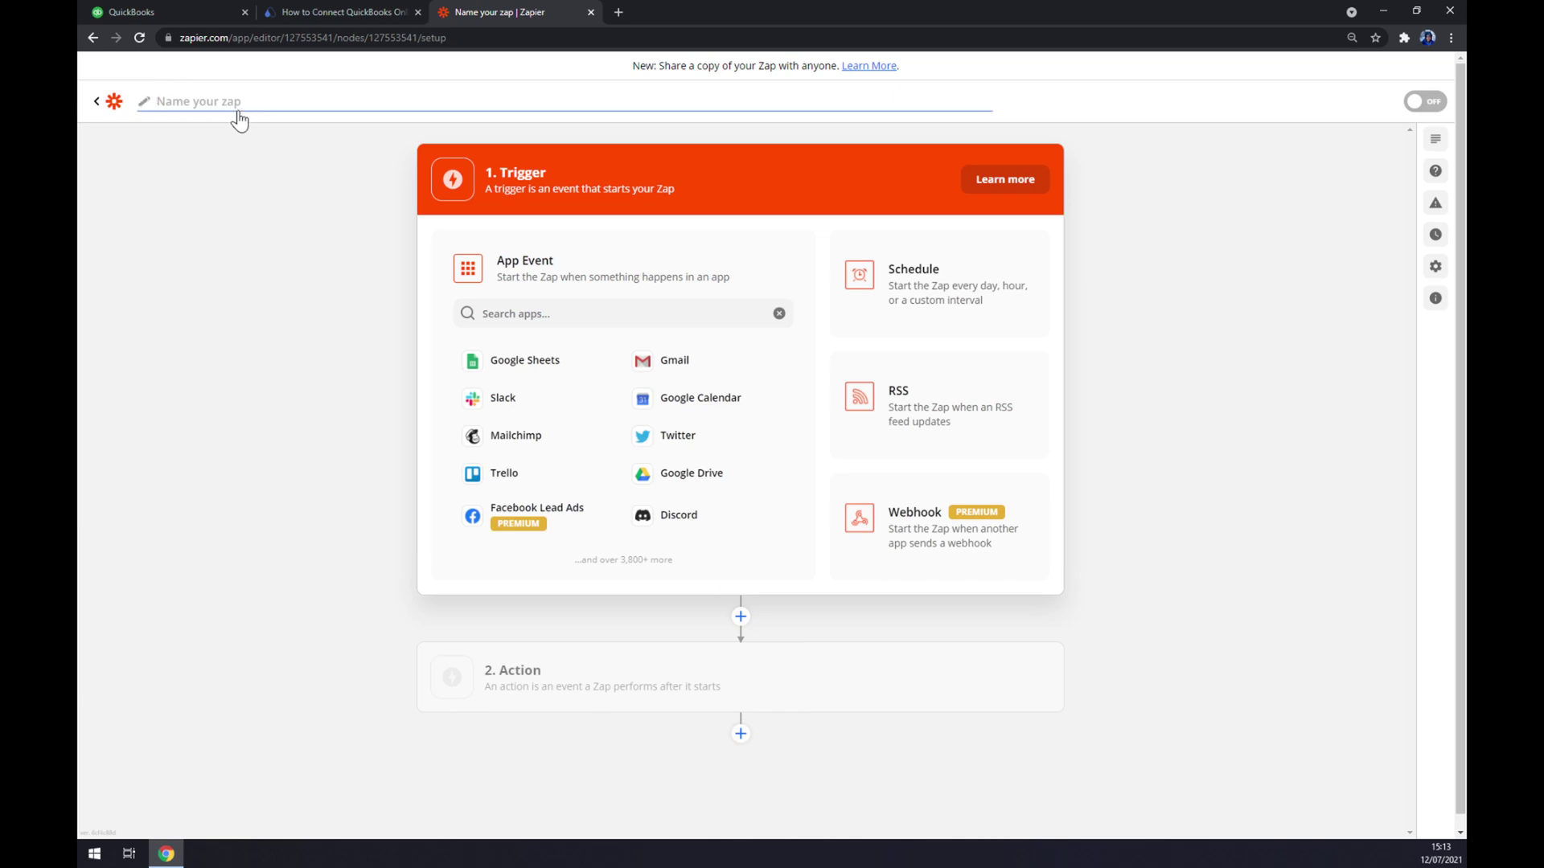
pyautogui.write('quickbooks to wordpress')
pyautogui.press('Return')
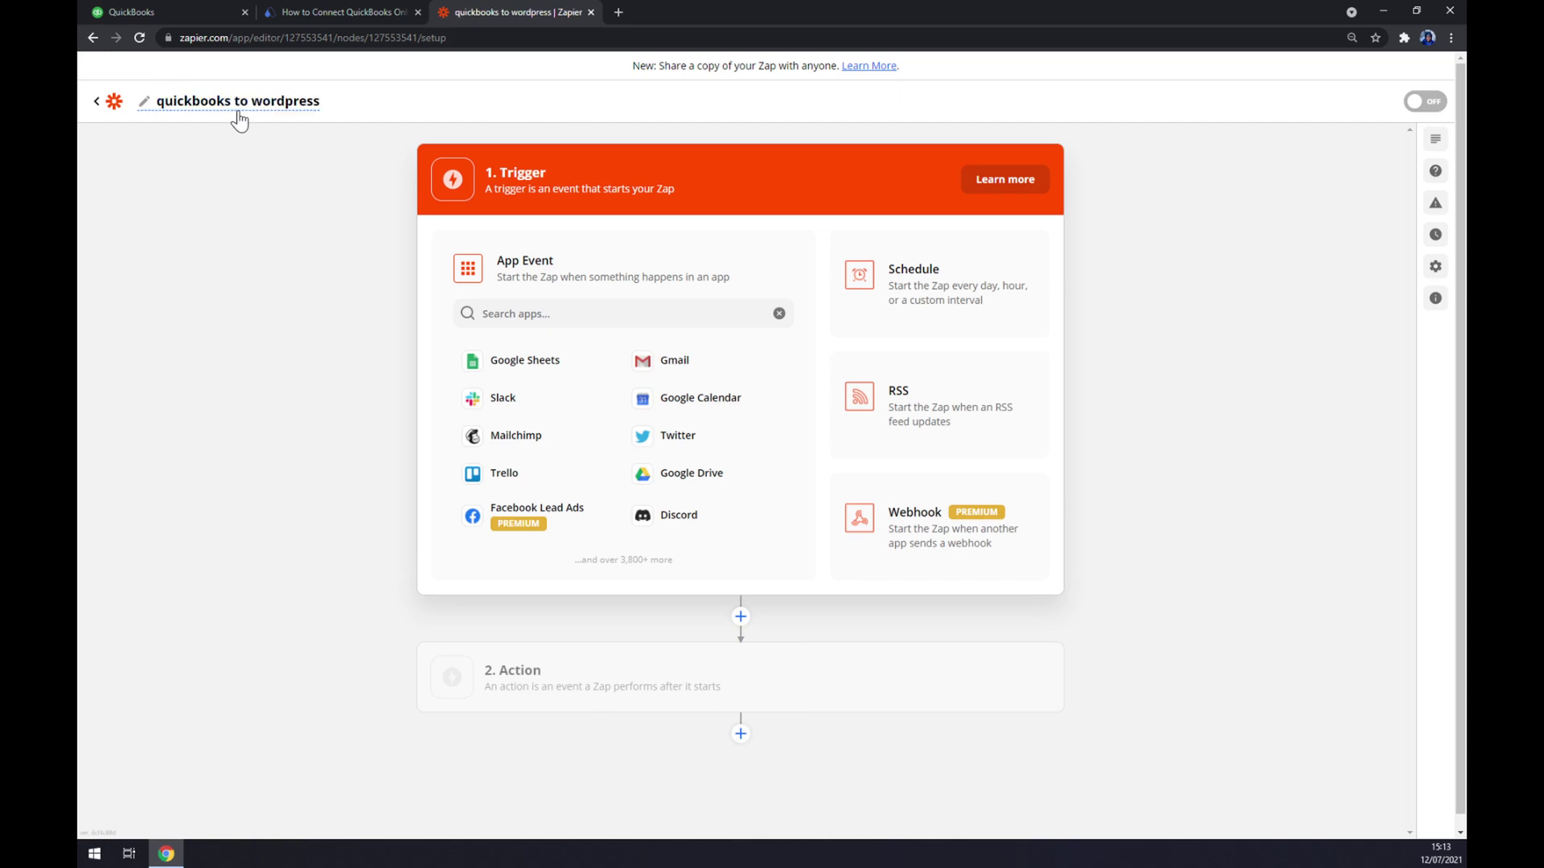
pyautogui.click(555, 313)
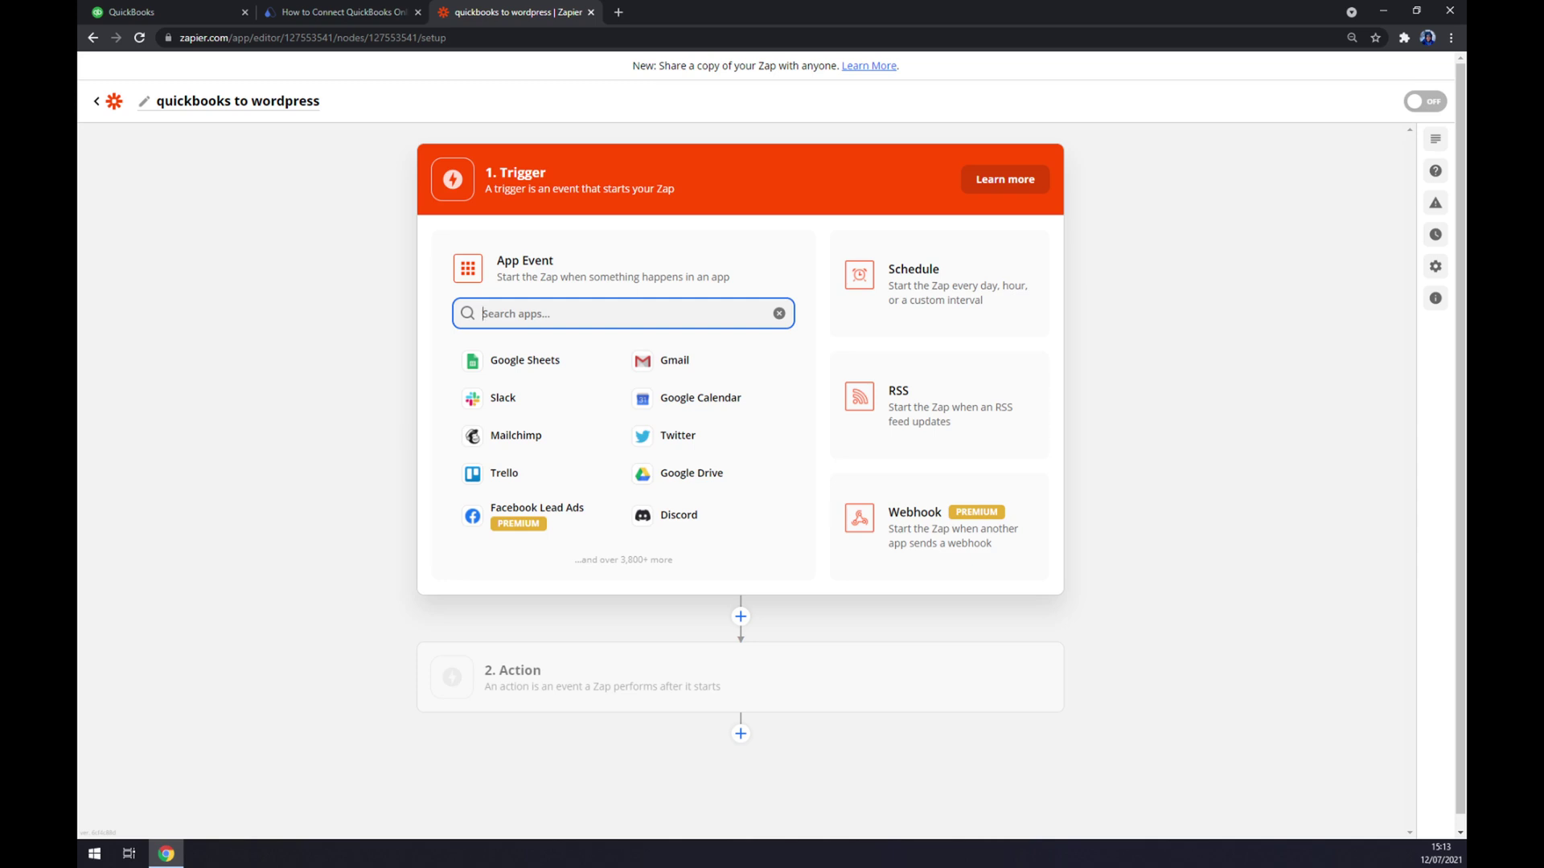
# Step: Set the trigger to QuickBooks Online with New Account as the trigger event
pyautogui.write('qui')
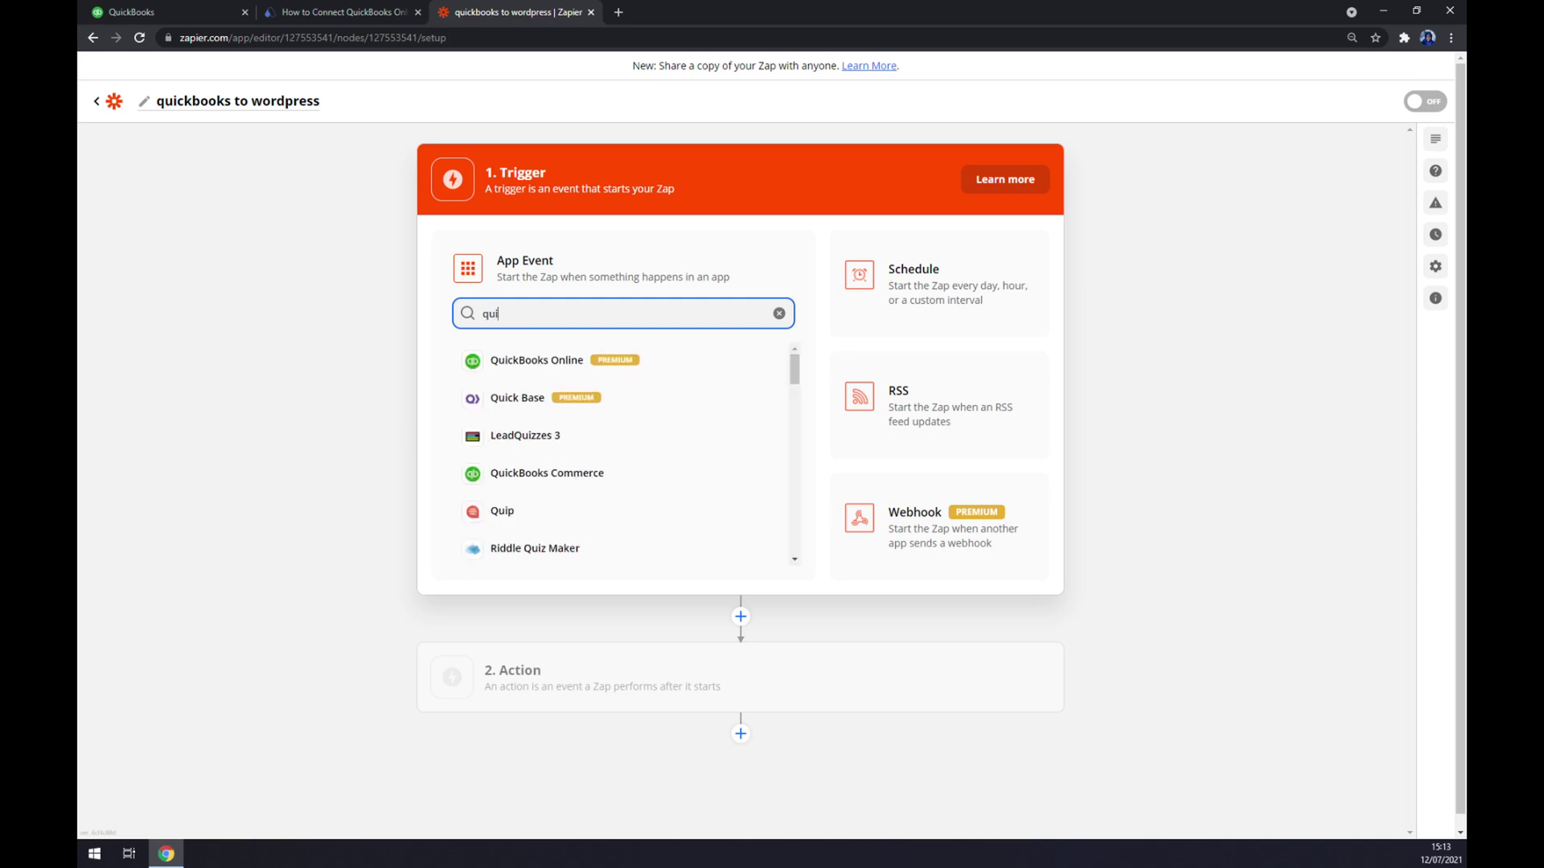
pyautogui.click(591, 359)
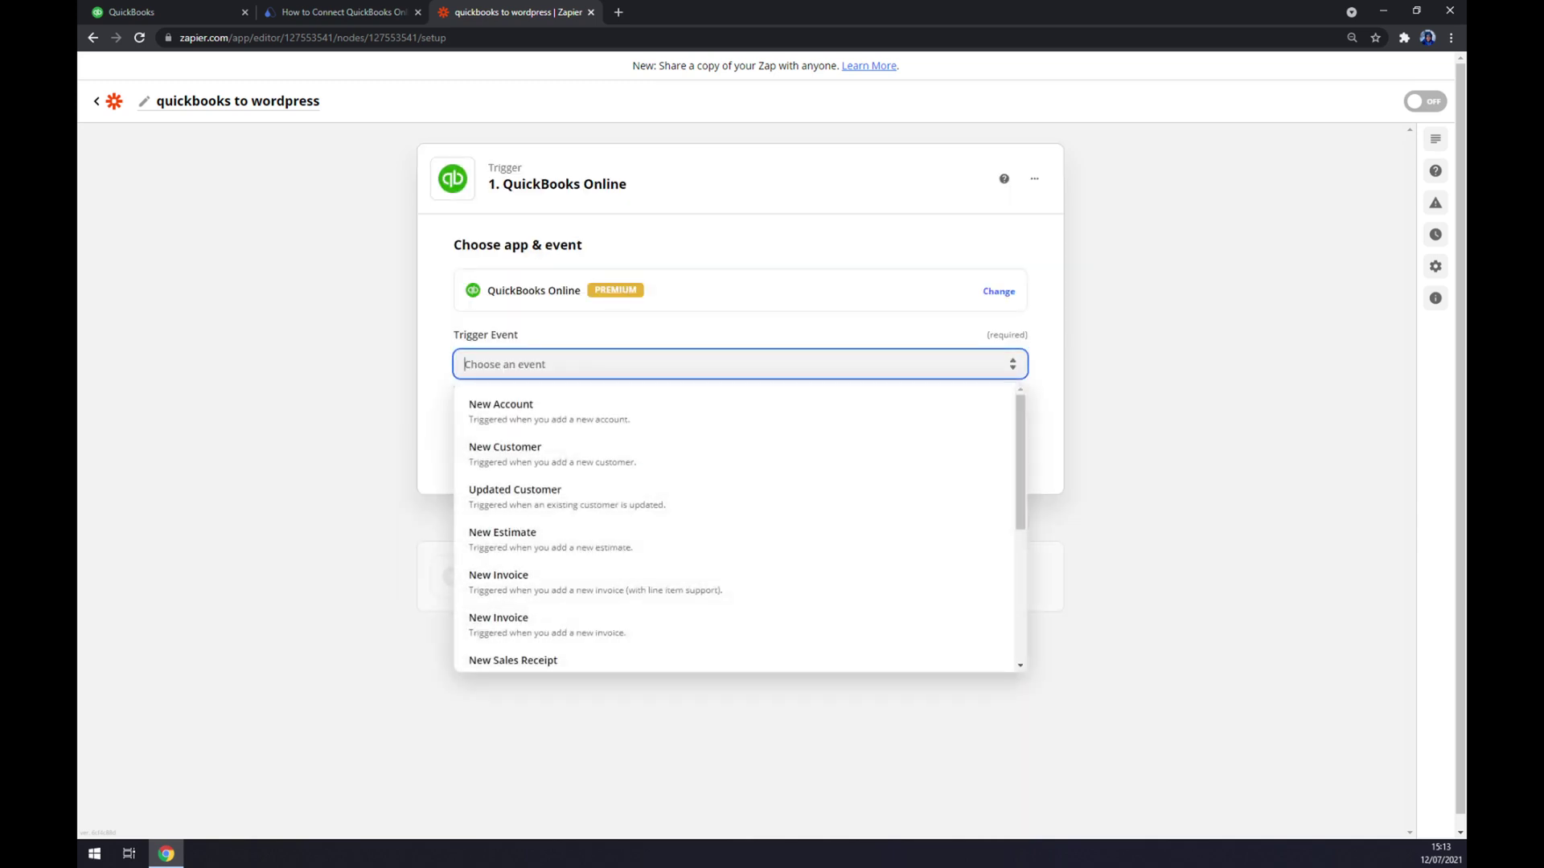
pyautogui.scroll(-3, 632, 491)
pyautogui.scroll(3, 632, 495)
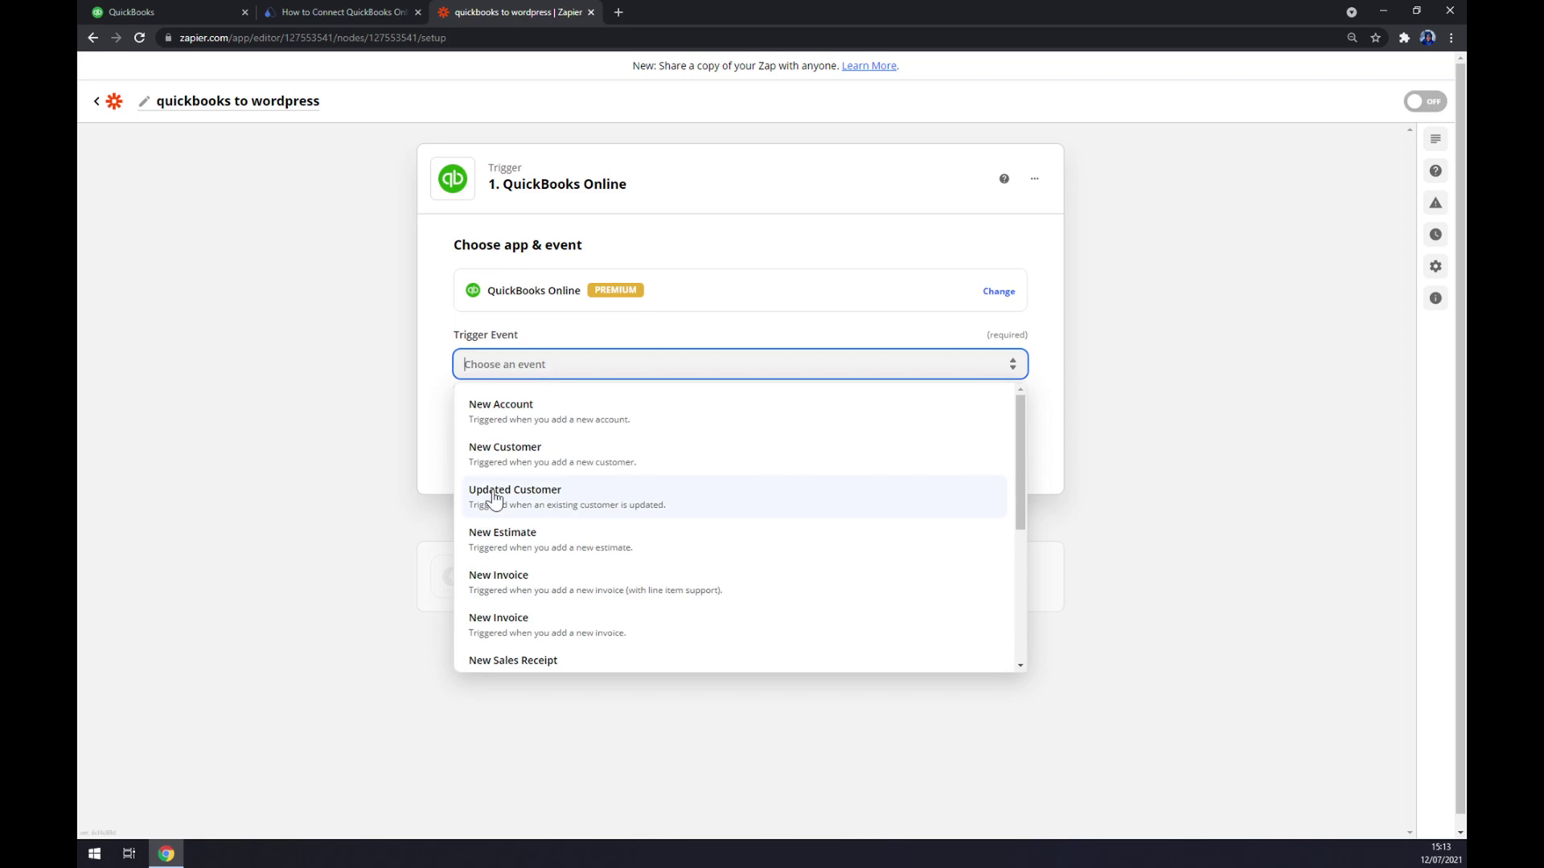
pyautogui.click(544, 414)
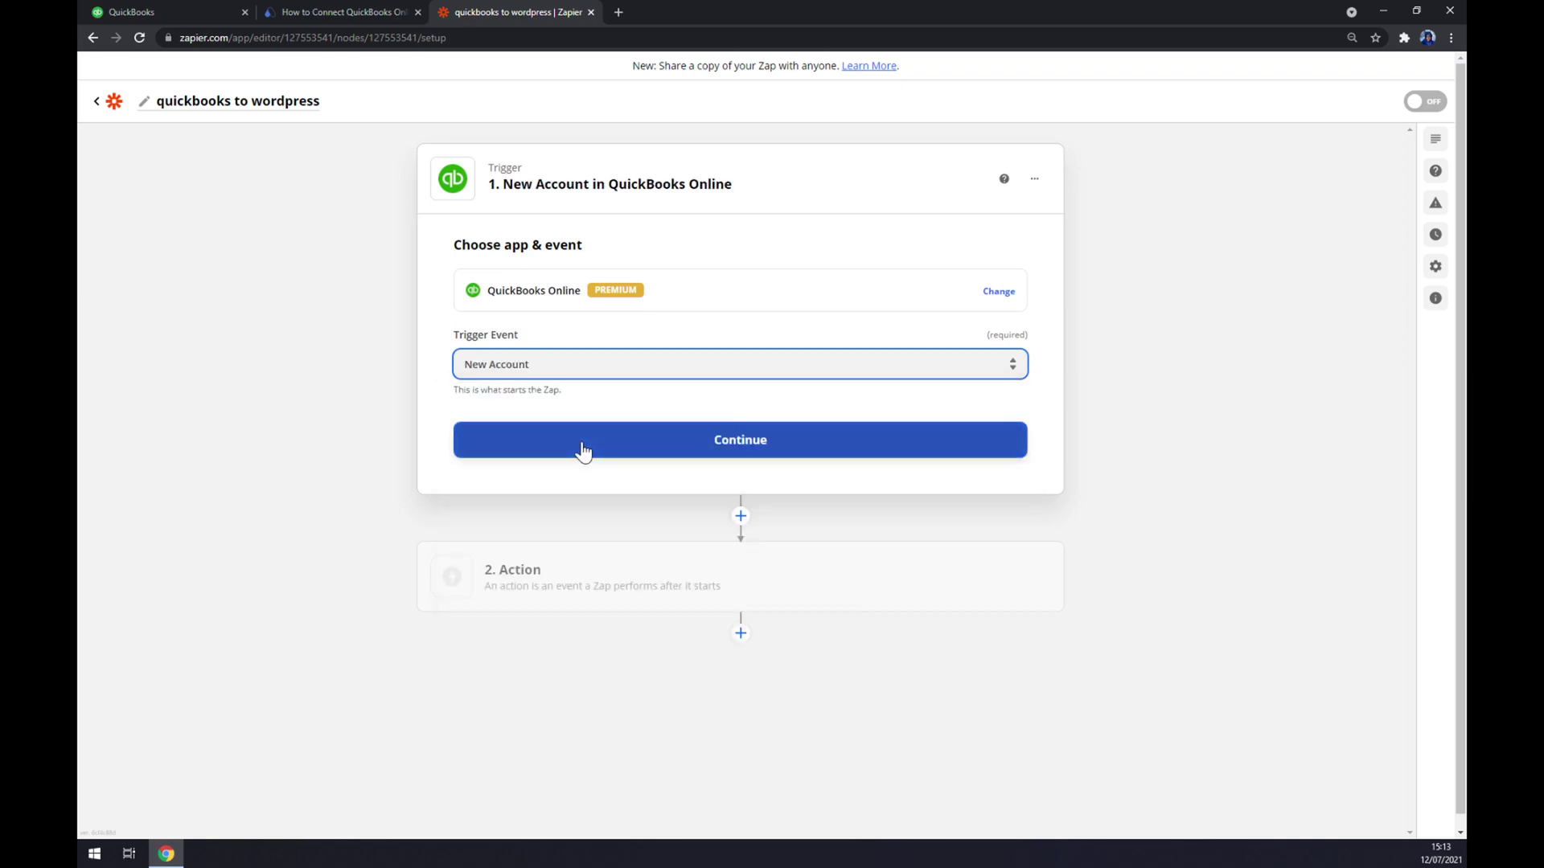
pyautogui.click(583, 450)
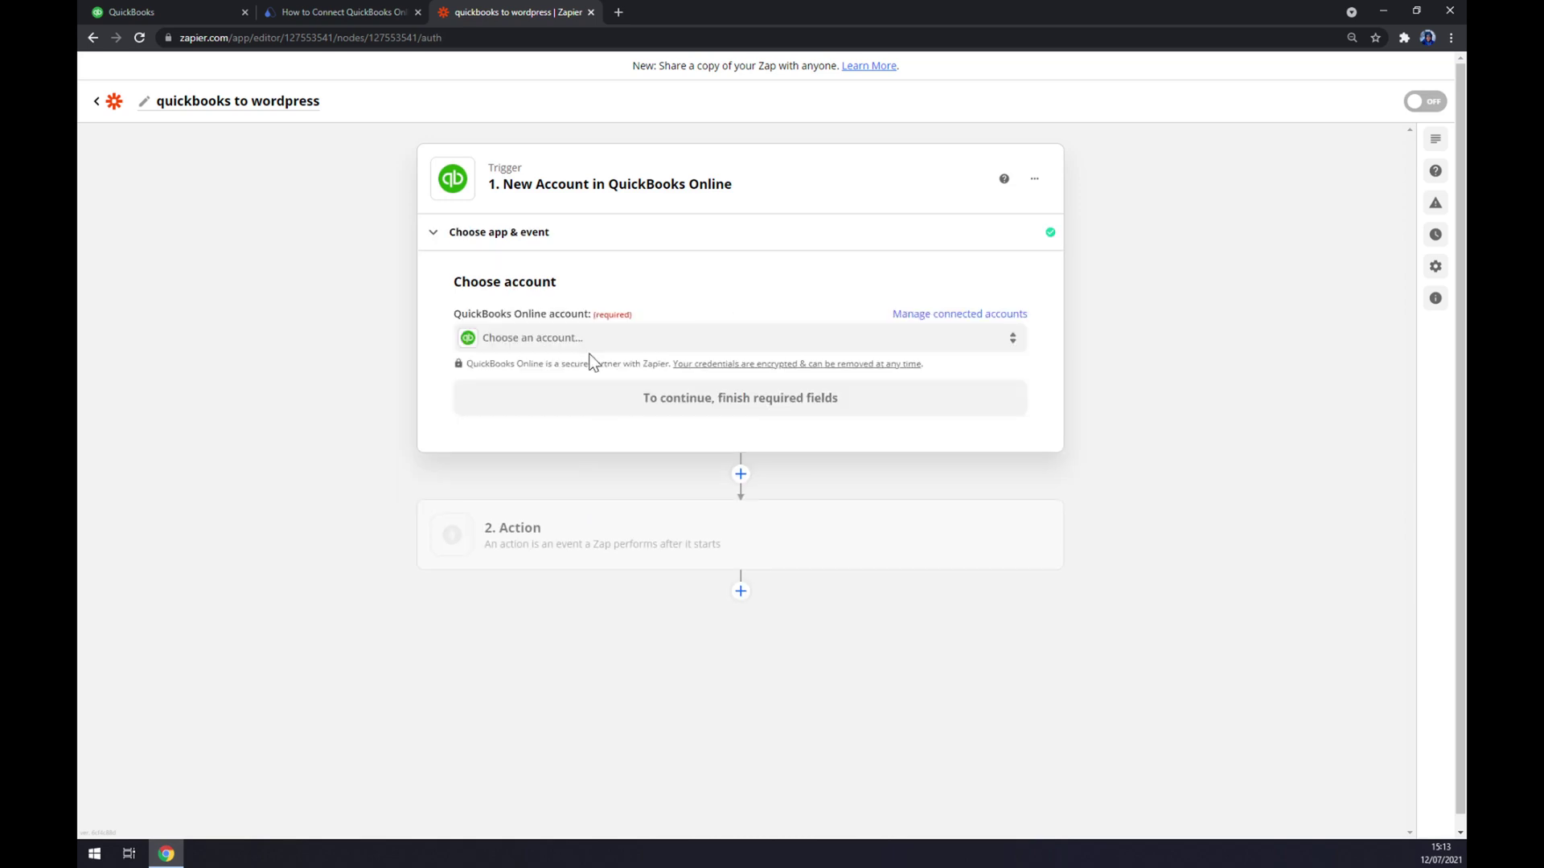
# Step: Connect the existing QuickBooks Online account and continue to the trigger test step
pyautogui.click(562, 336)
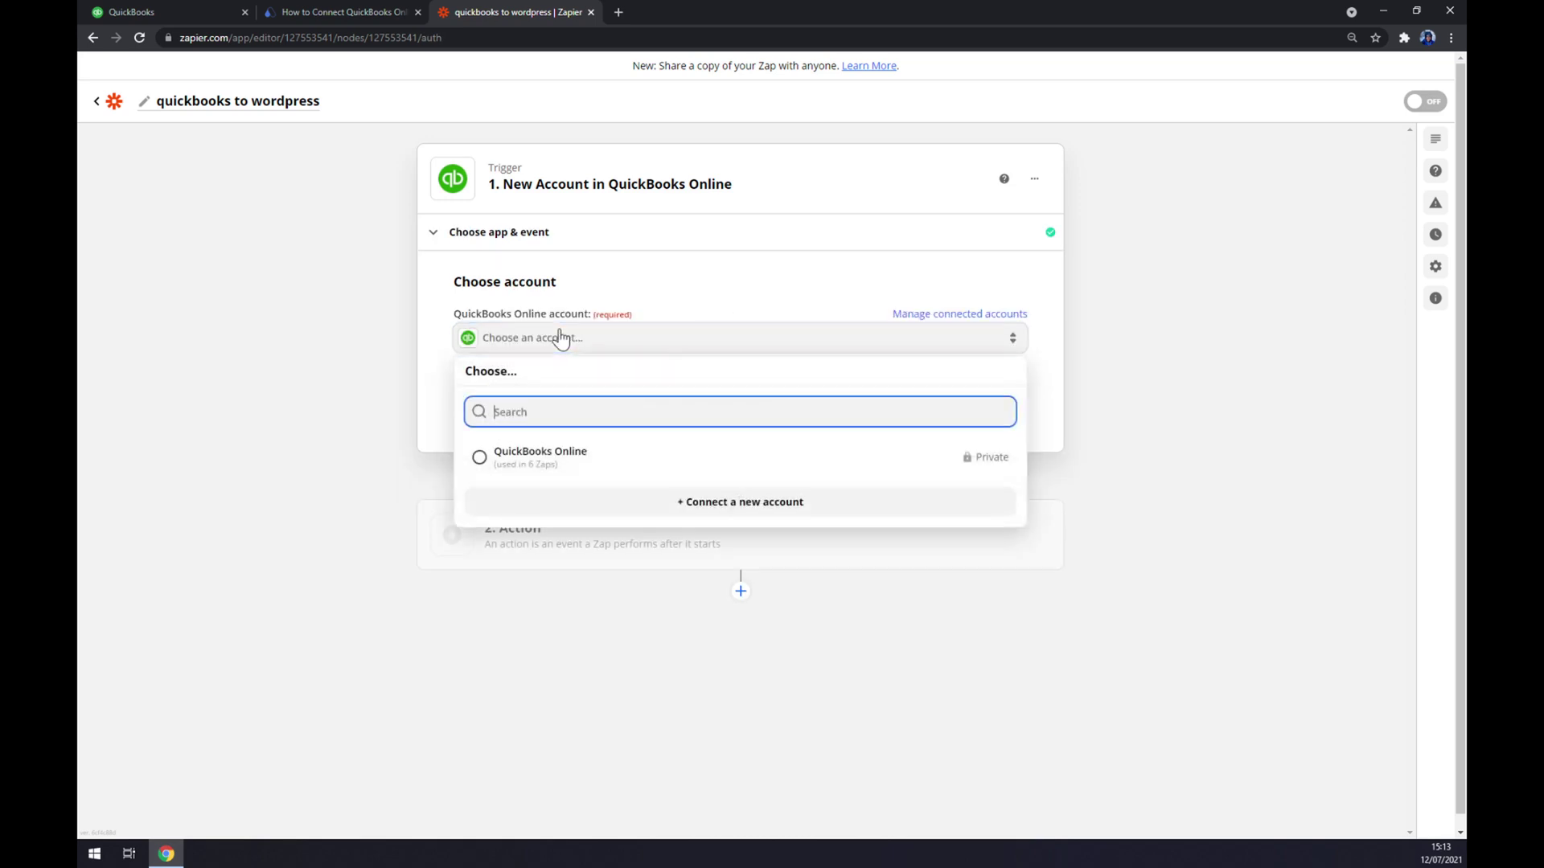
pyautogui.click(541, 460)
pyautogui.click(596, 455)
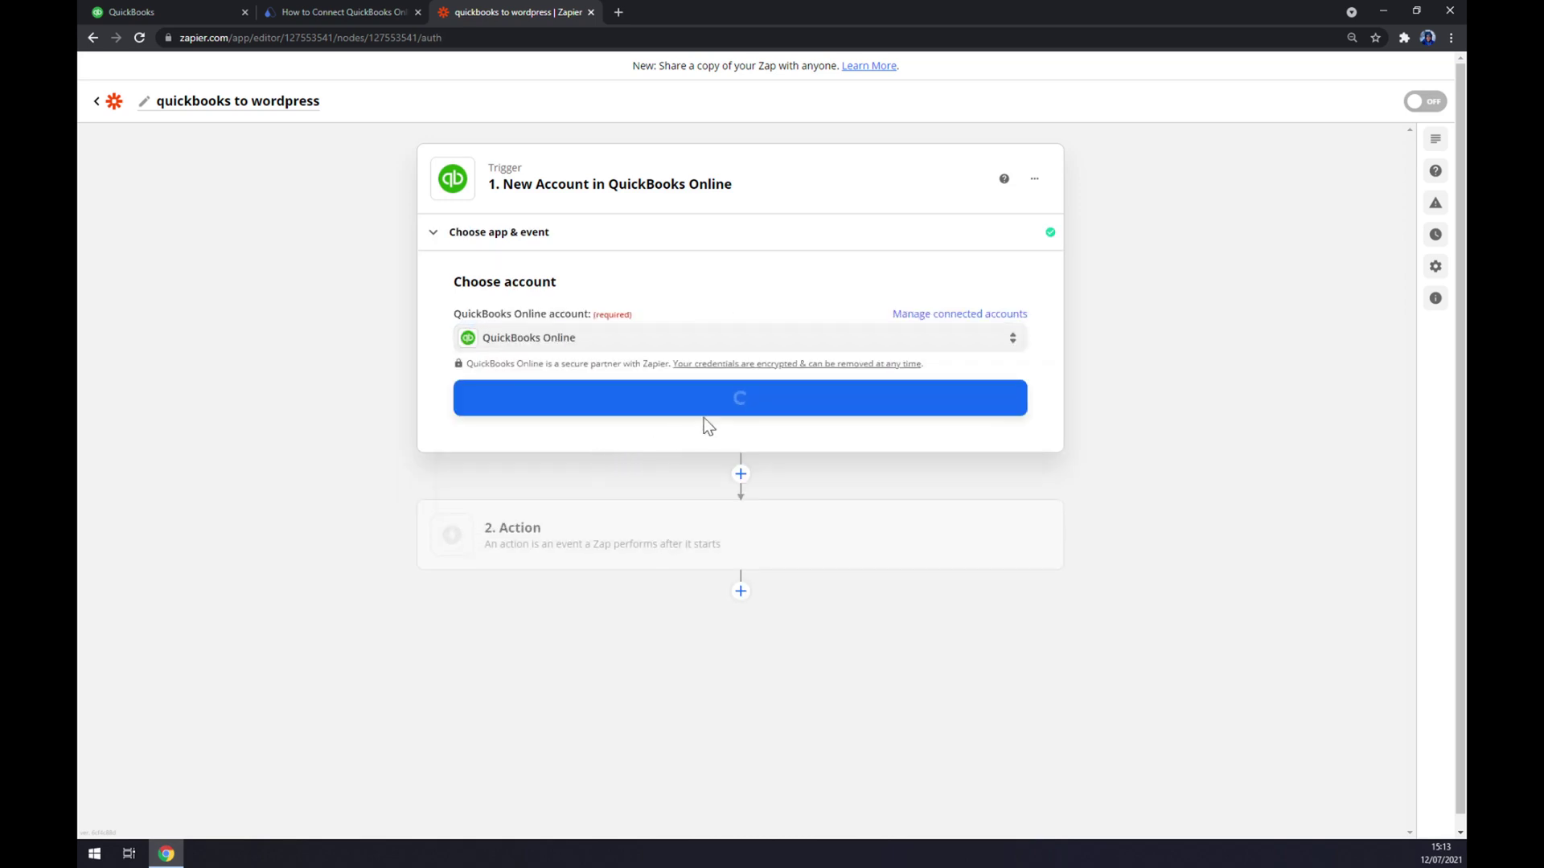
pyautogui.click(723, 414)
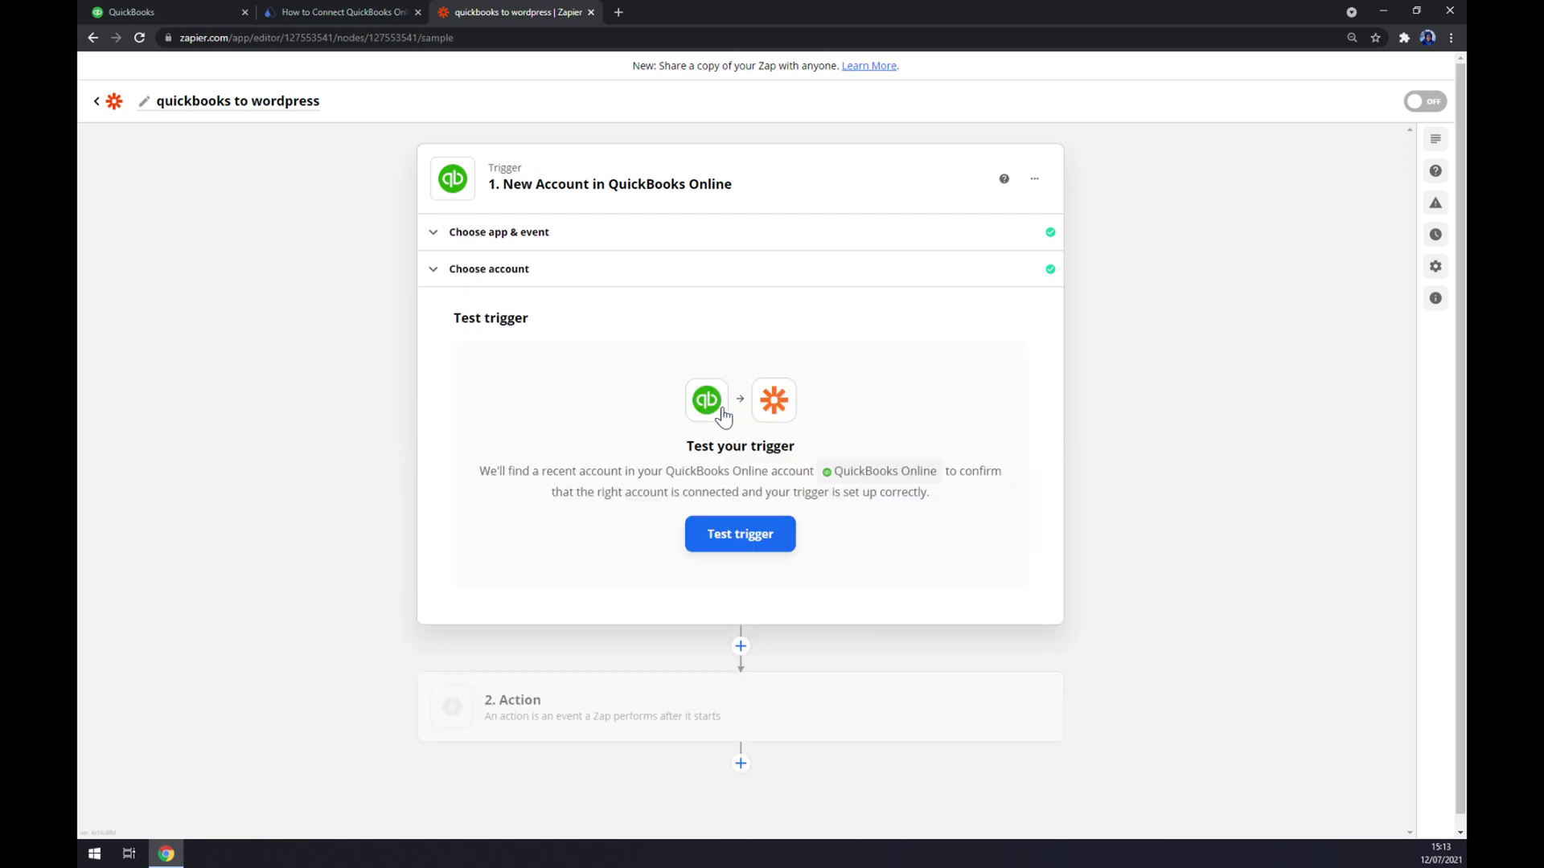
# Step: Set the action to WordPress with Create Post as the action event, then continue
pyautogui.click(540, 713)
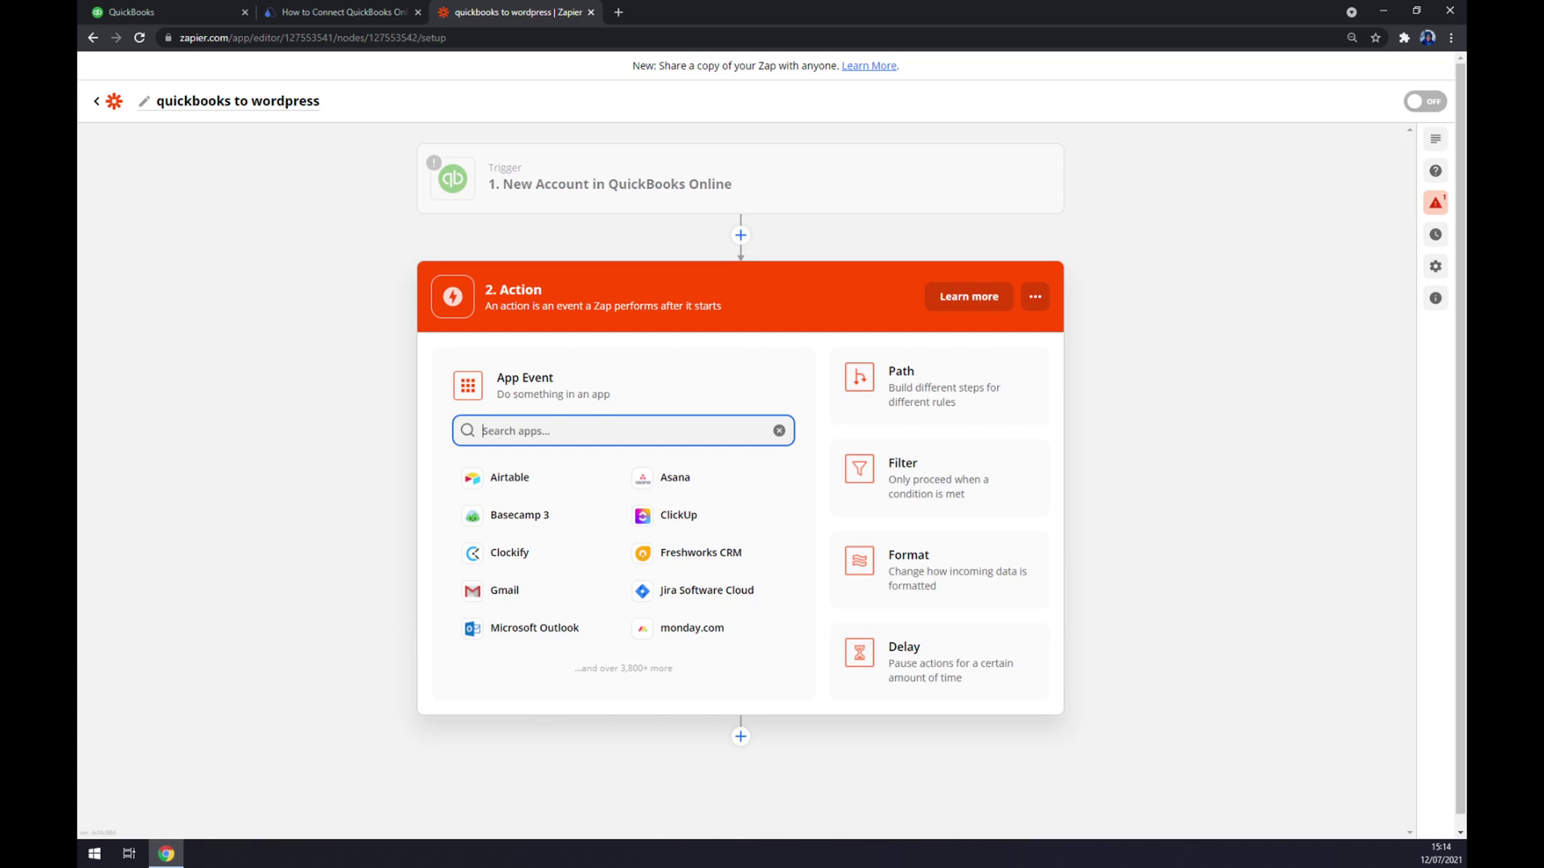
pyautogui.write('word')
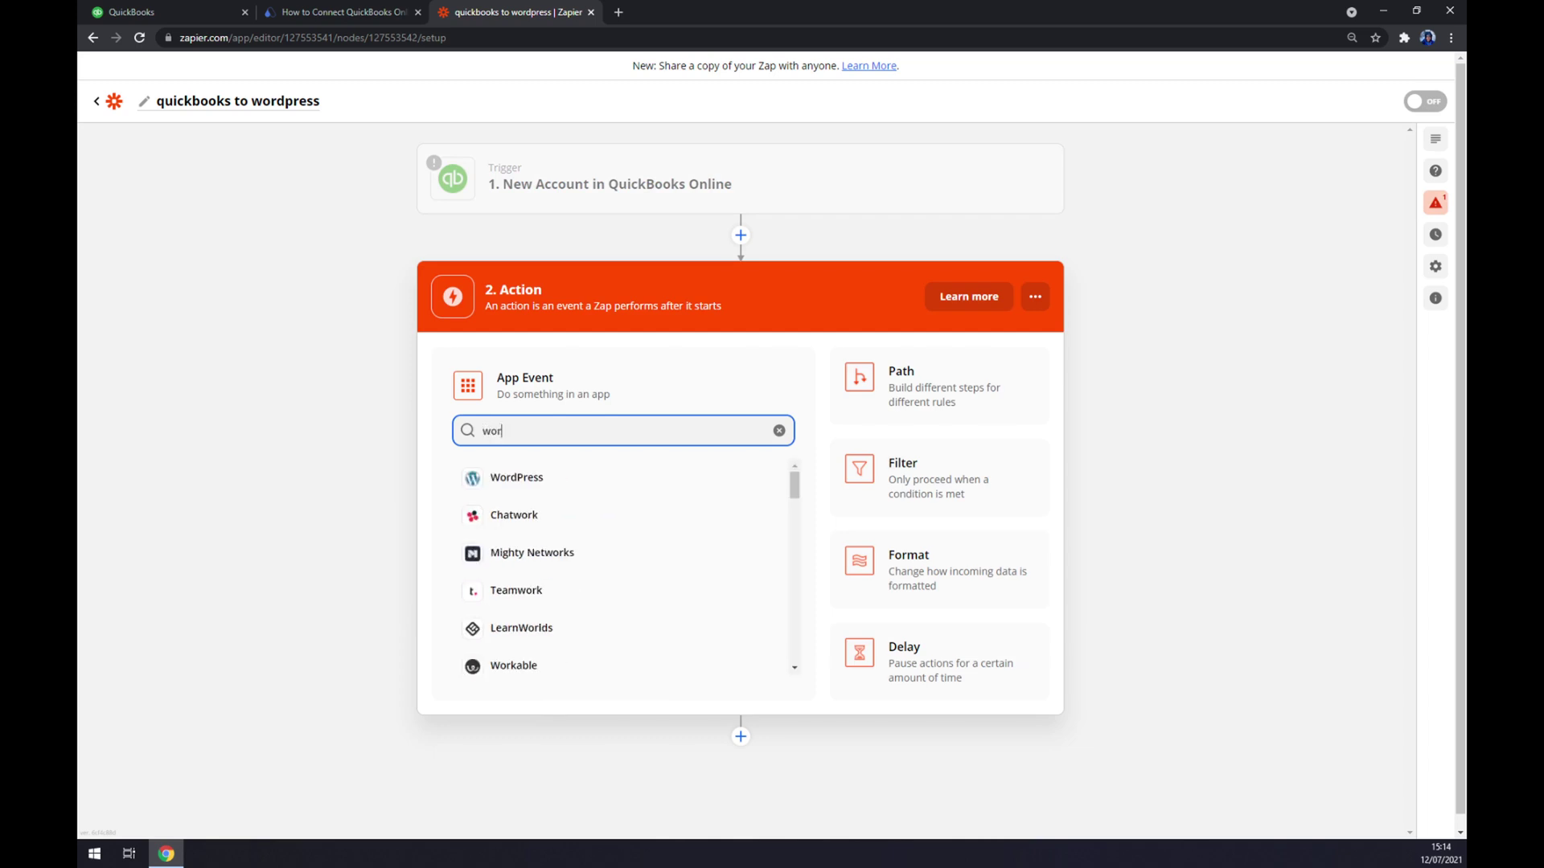
pyautogui.click(541, 489)
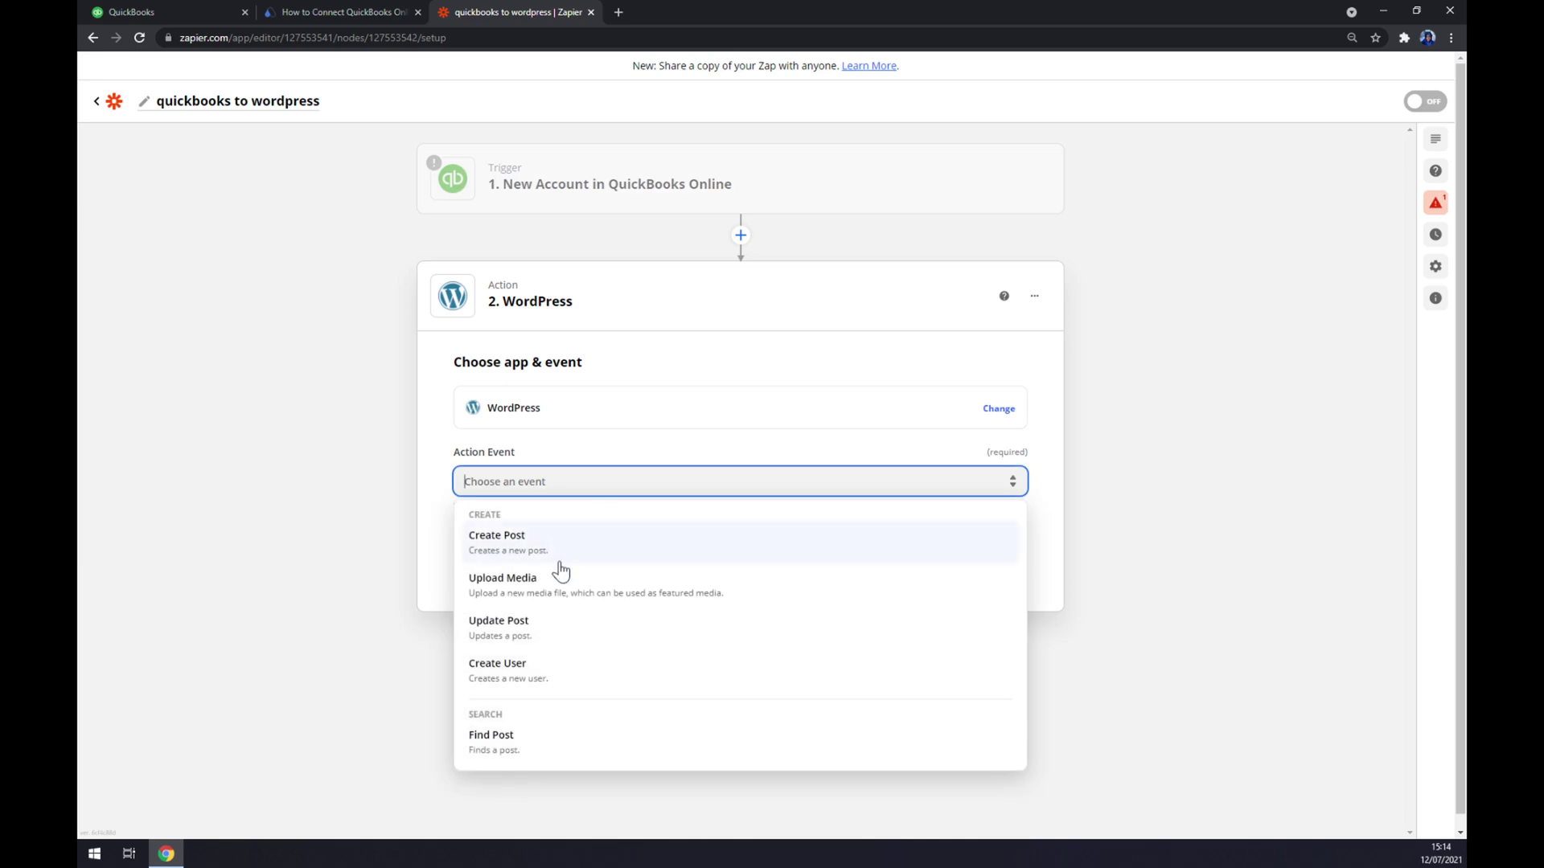
pyautogui.click(559, 564)
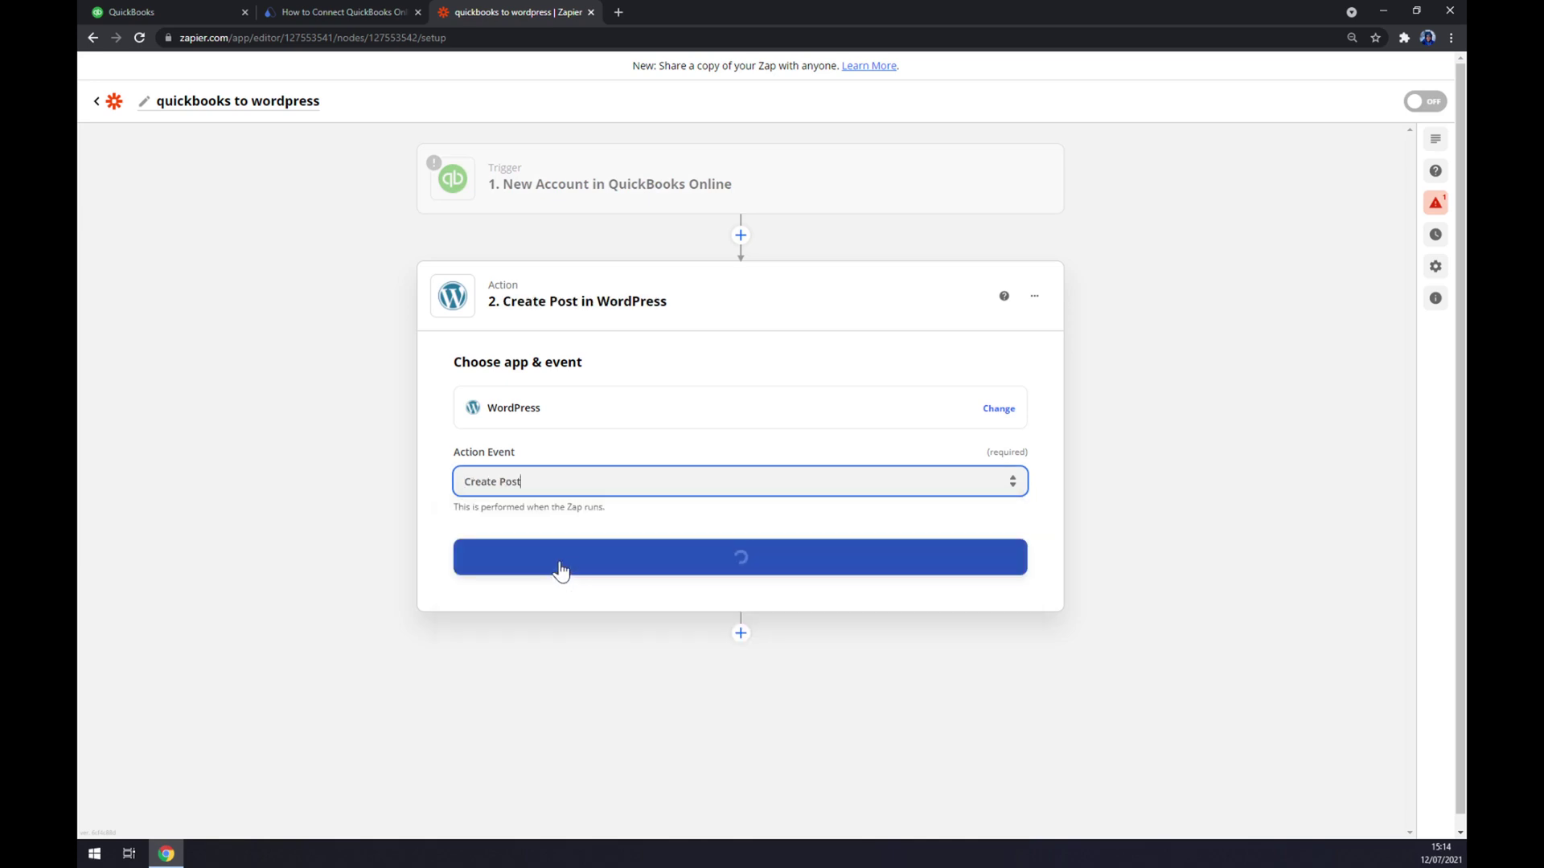
pyautogui.click(560, 564)
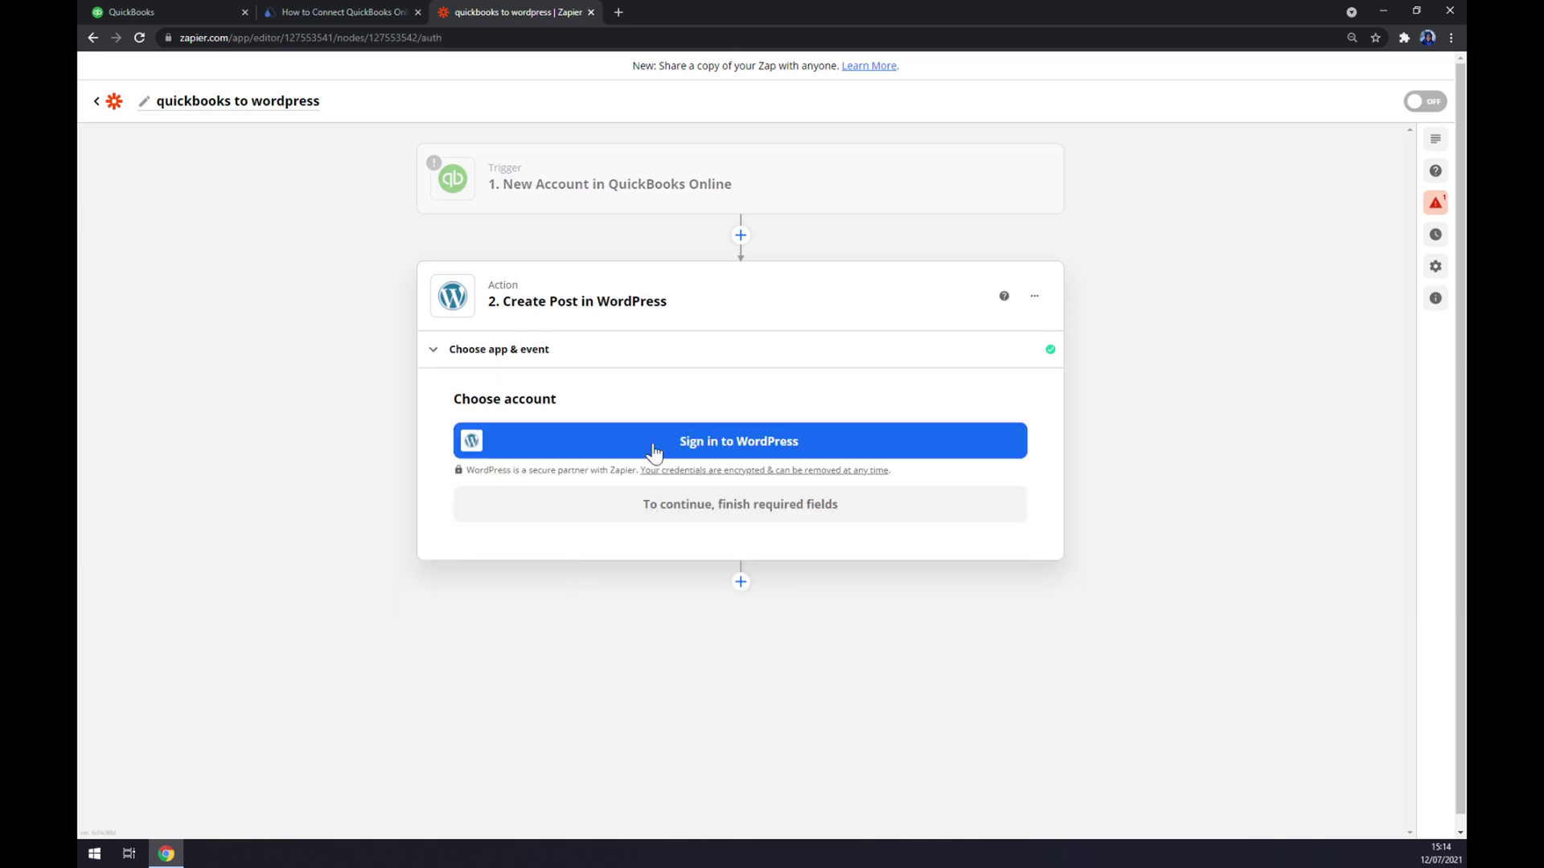